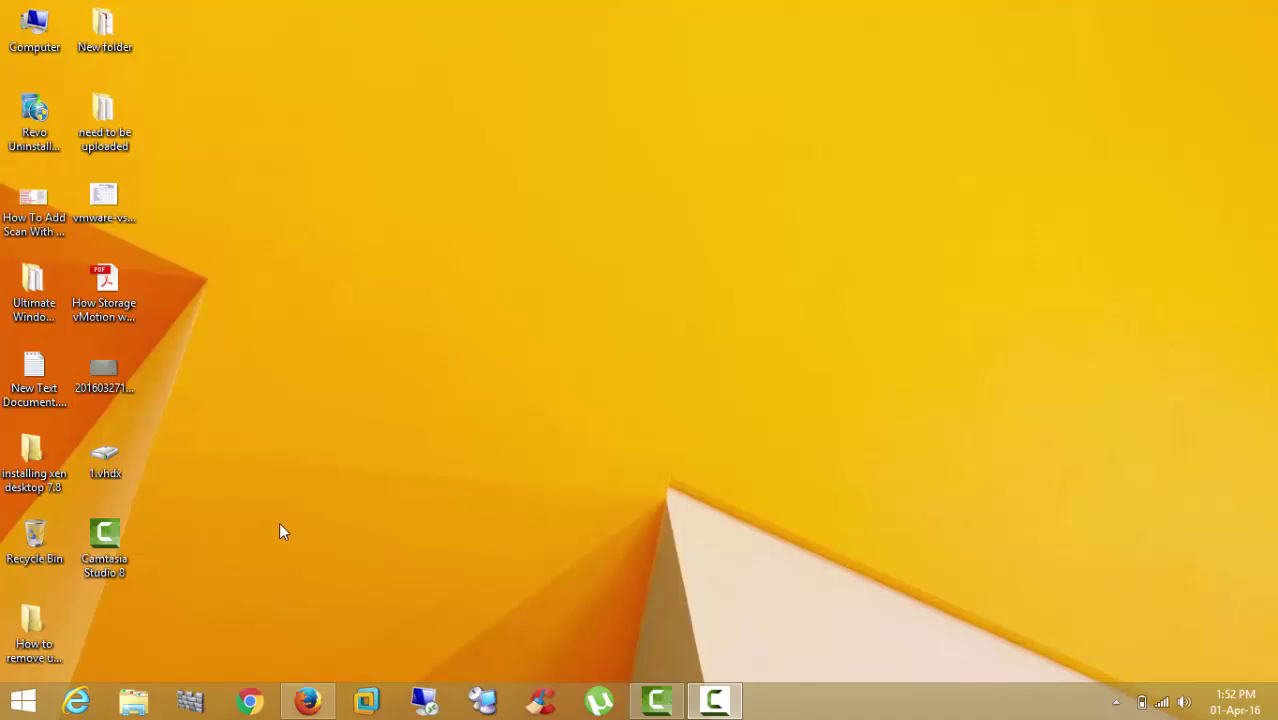
# Leave the Windows 8.1 Start screen and switch to the desktop
pyautogui.click(22, 701)
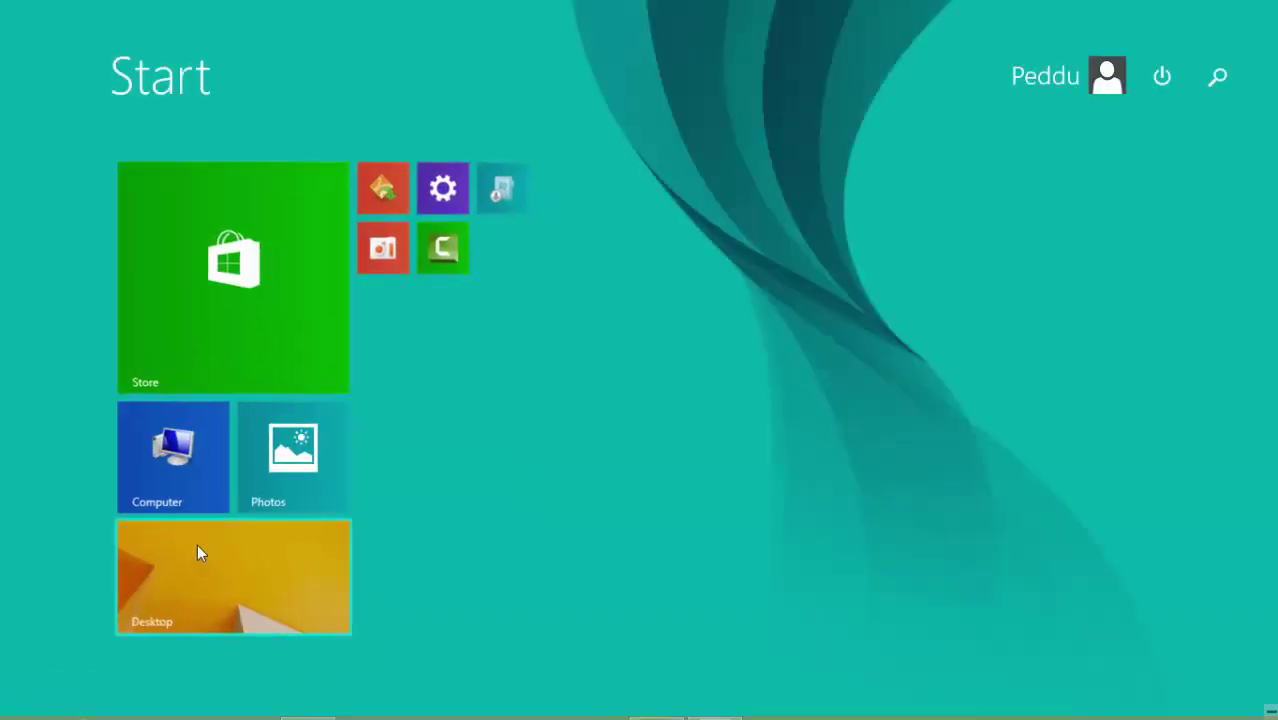
pyautogui.rightClick(213, 544)
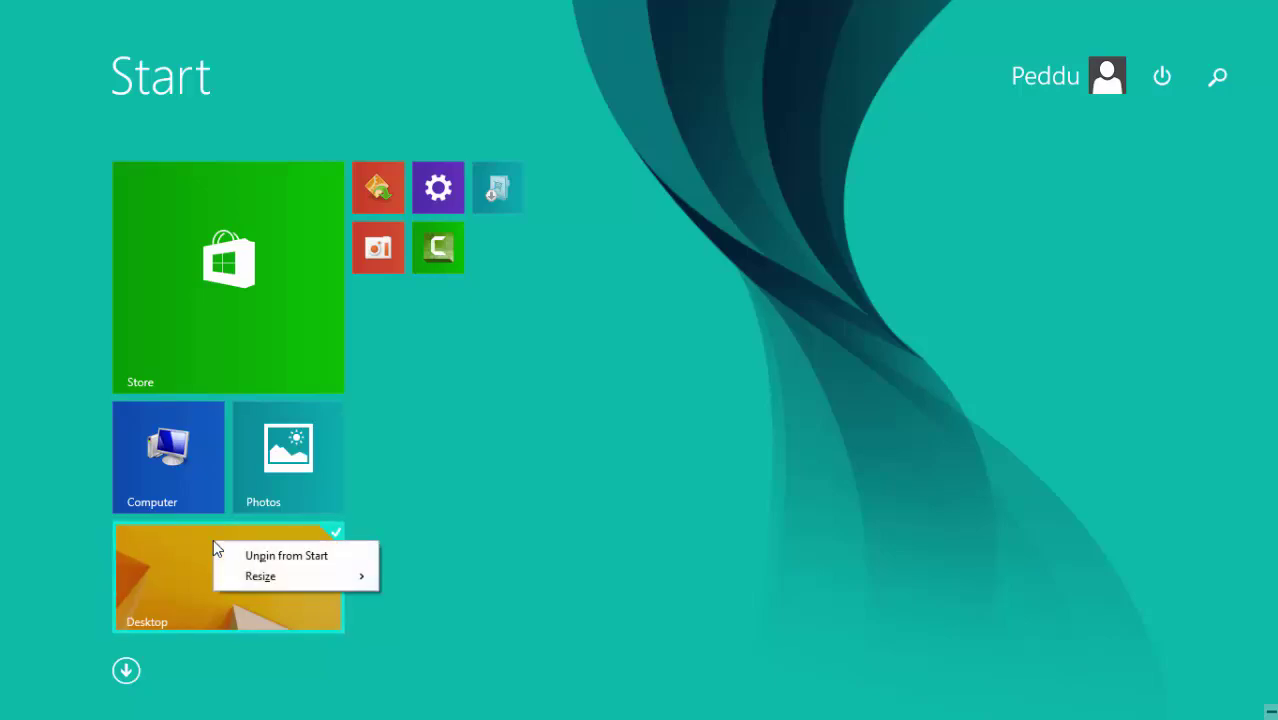
pyautogui.click(599, 579)
pyautogui.click(284, 594)
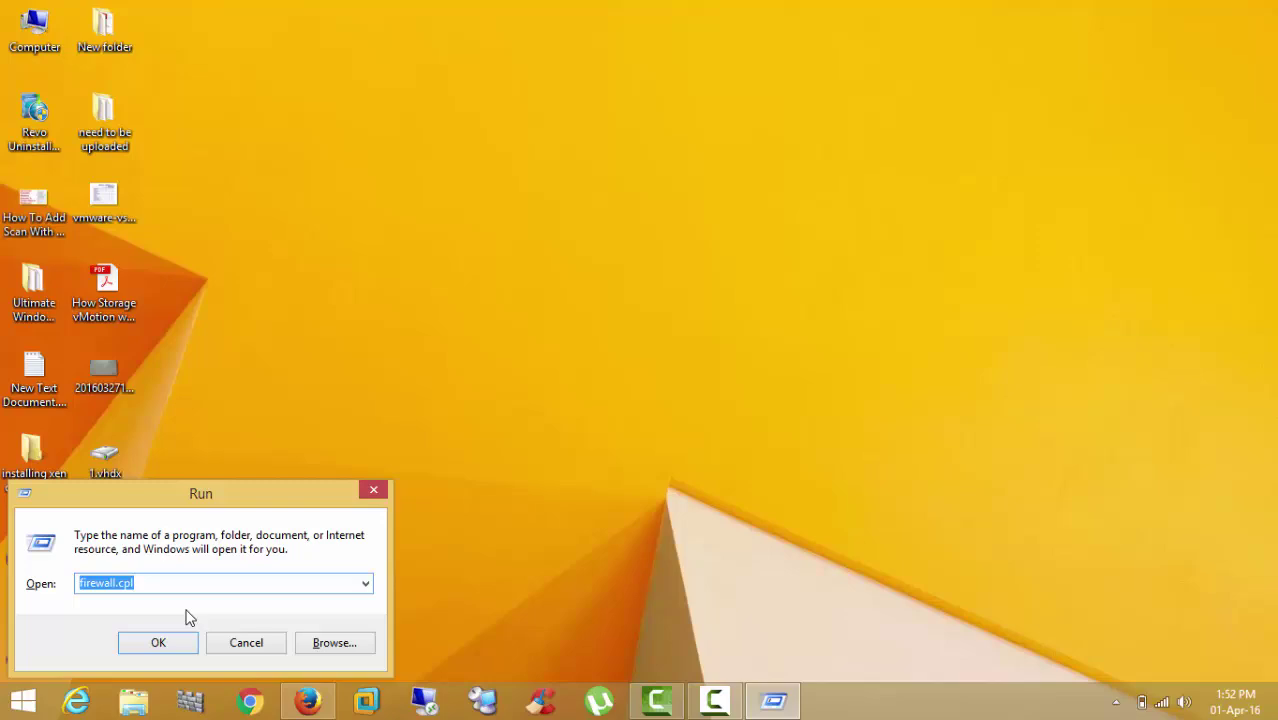
# Open Windows Firewall with Advanced Security on Inbound Rules and bring up its context menu
pyautogui.click(160, 641)
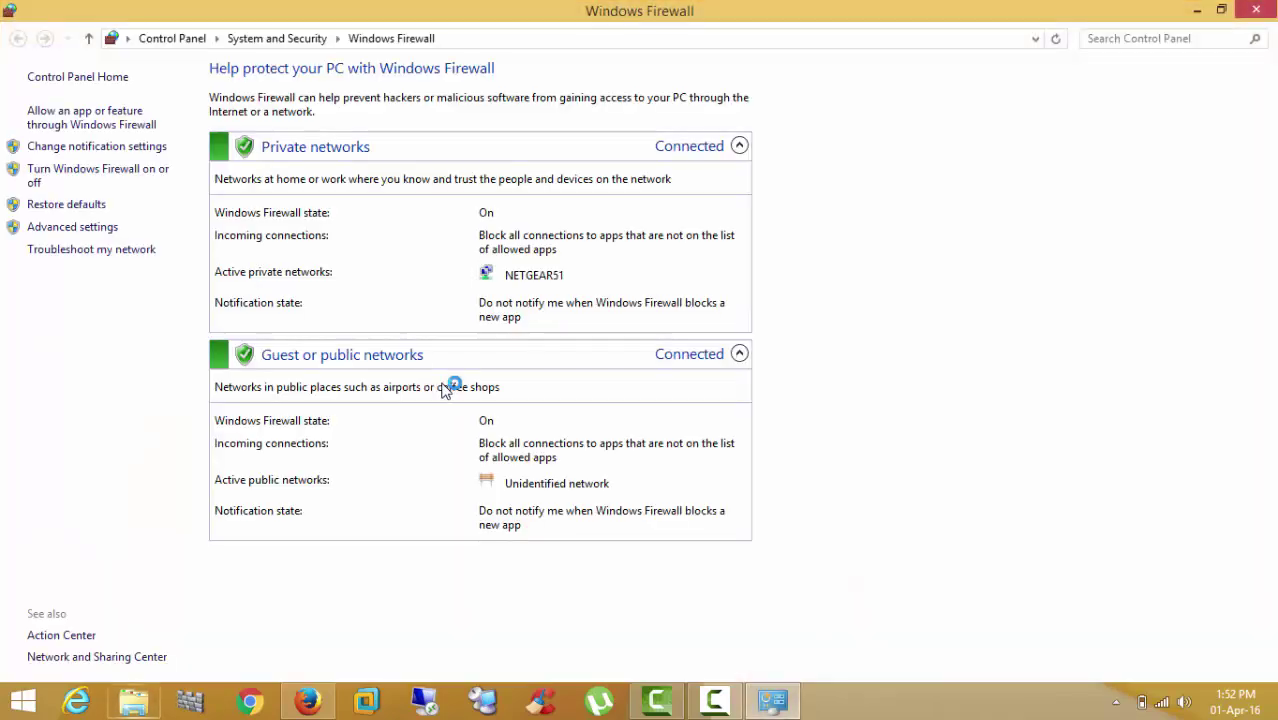
pyautogui.click(97, 230)
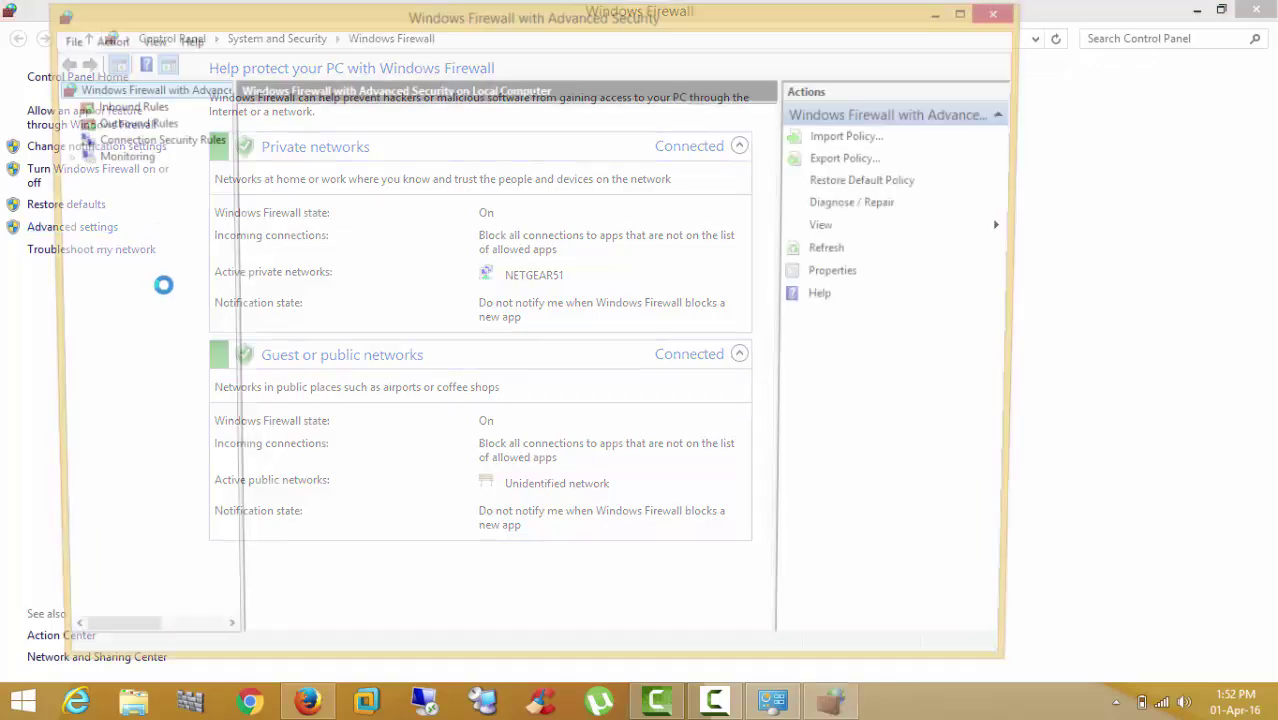
pyautogui.click(140, 106)
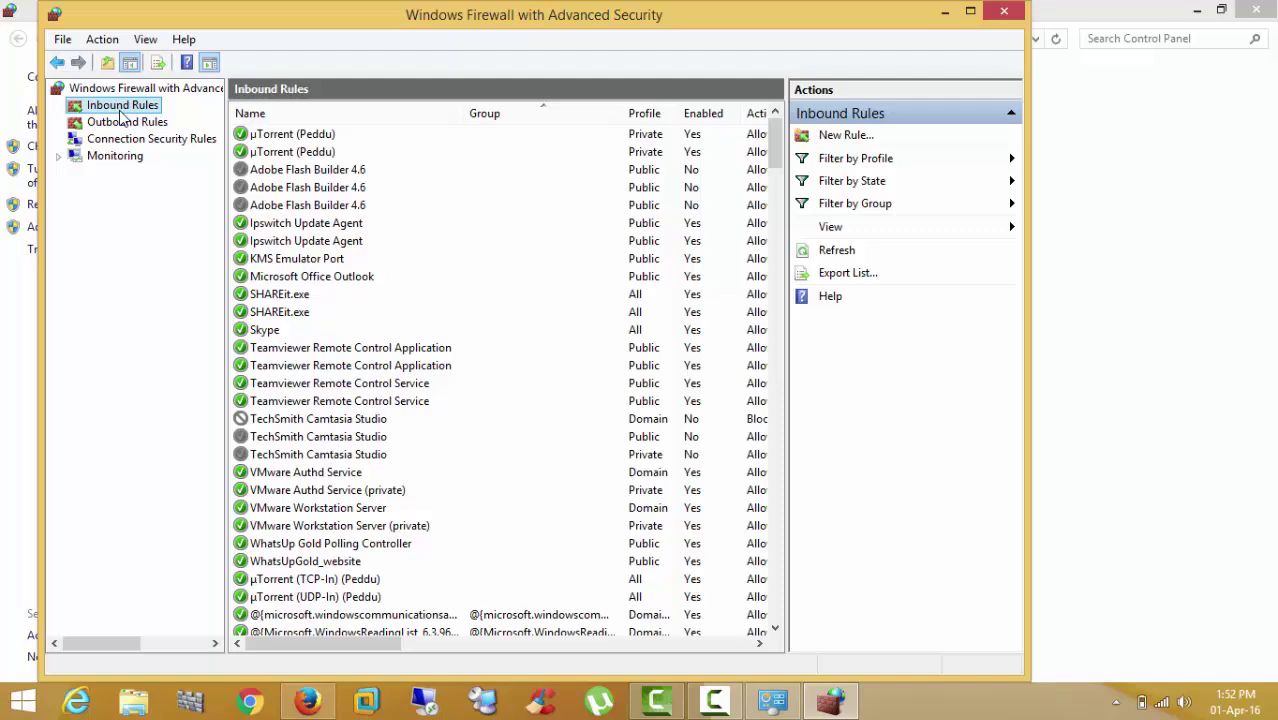
pyautogui.rightClick(122, 116)
# Start a new inbound rule of type Program
pyautogui.click(145, 122)
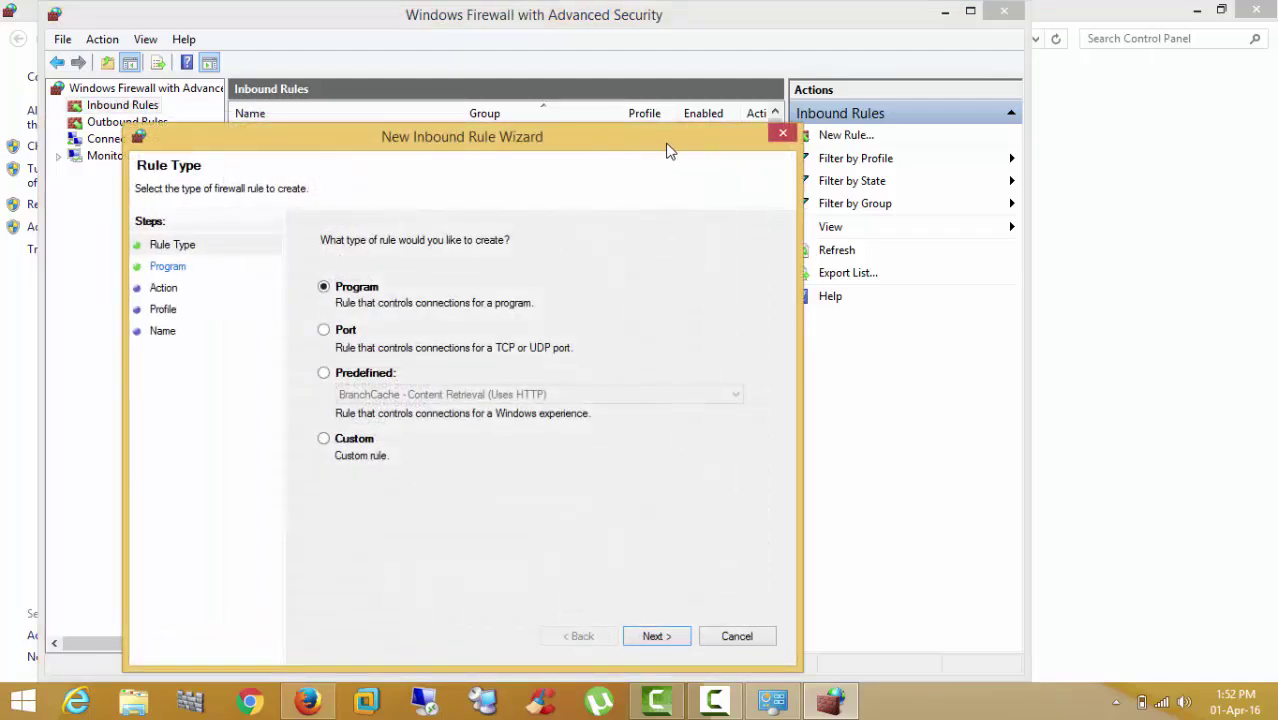
pyautogui.moveTo(666, 144); pyautogui.dragTo(694, 80)
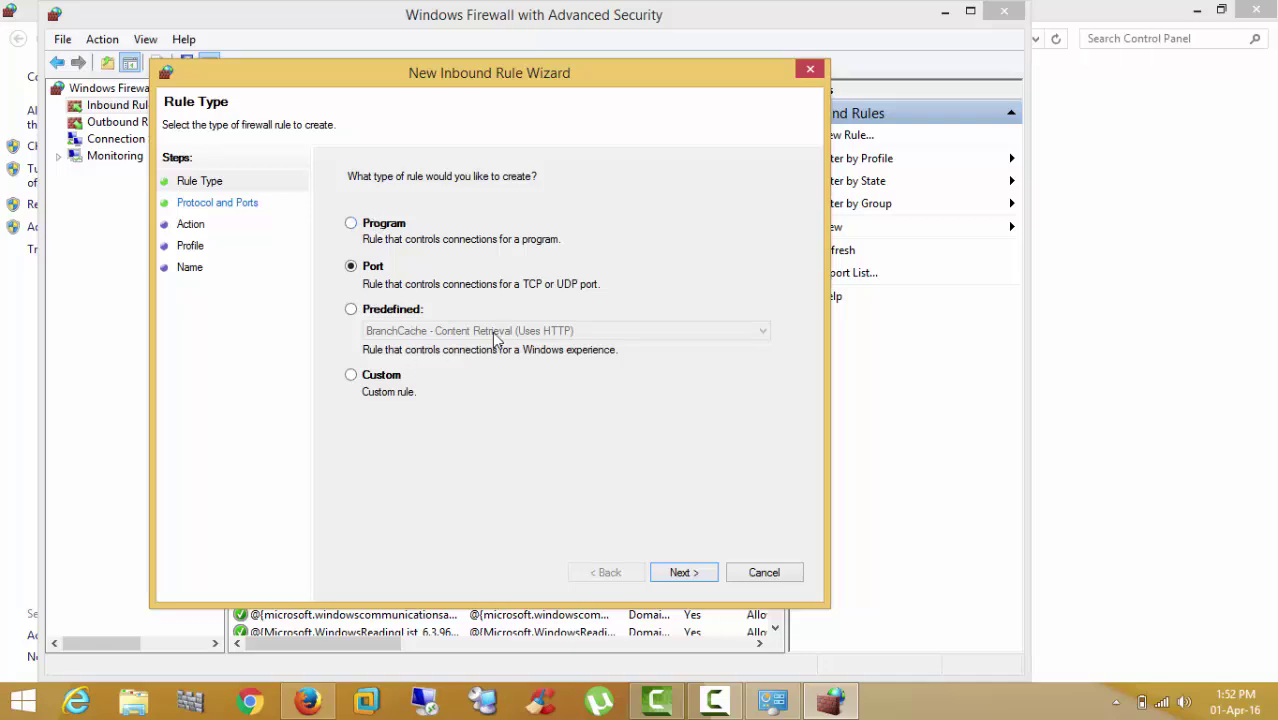
pyautogui.click(379, 232)
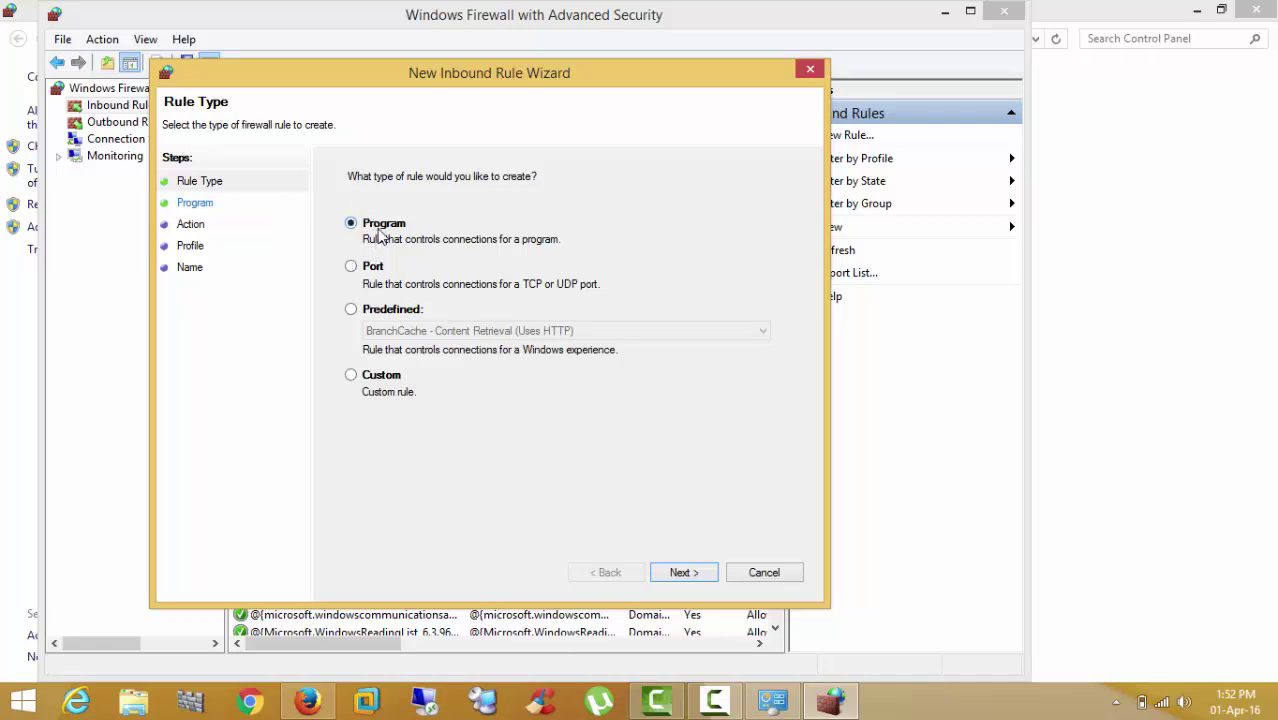
pyautogui.click(683, 582)
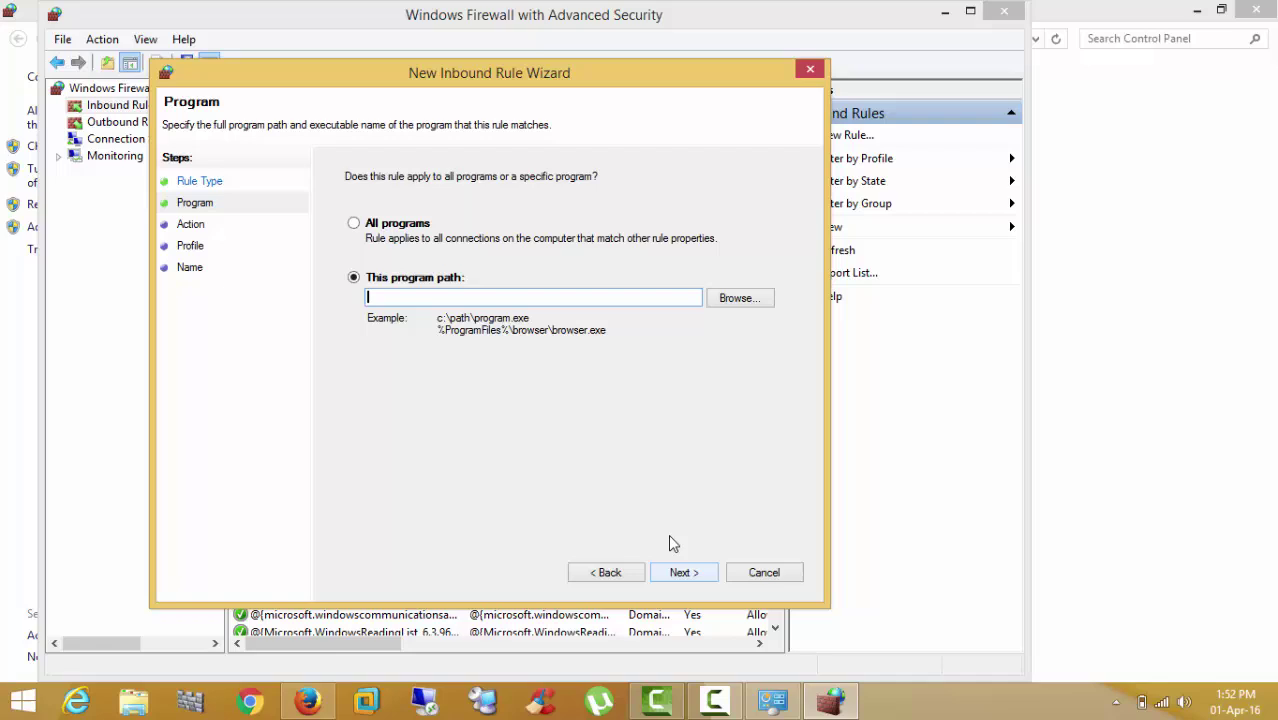
# Set the rule's program to Program Files (x86)\Mozilla Firefox\firefox.exe
pyautogui.click(743, 303)
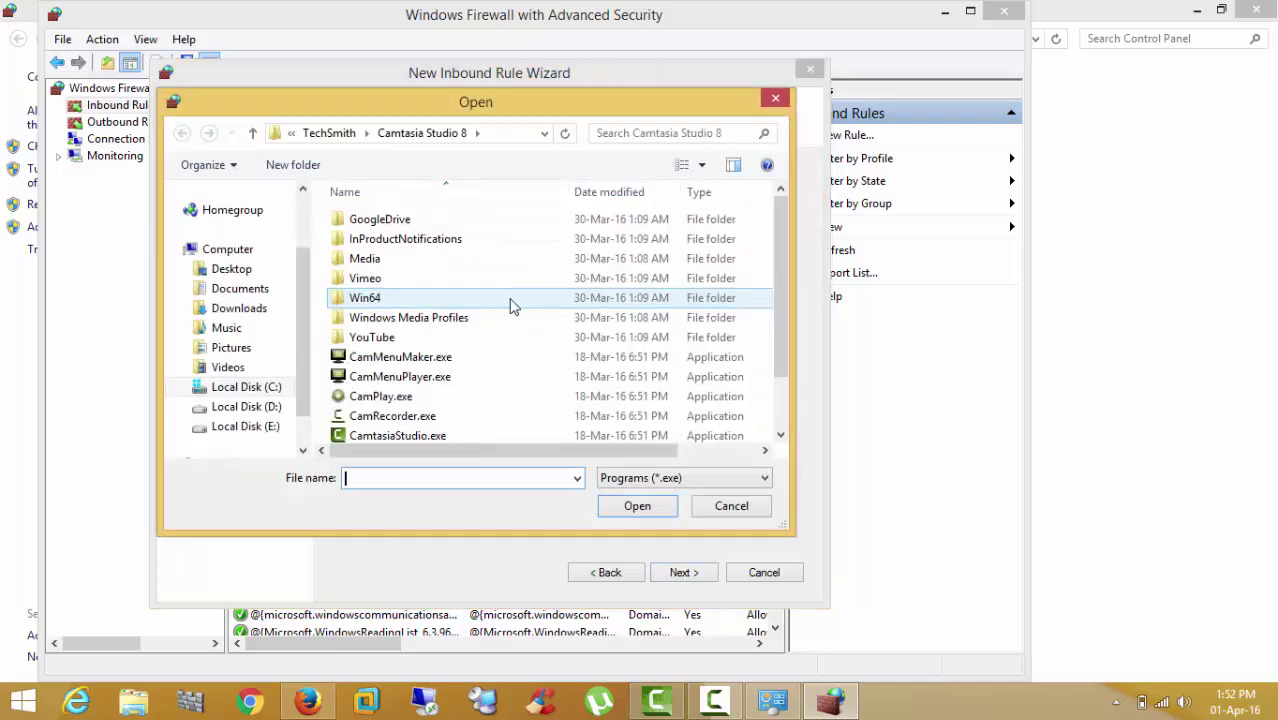
pyautogui.click(315, 133)
pyautogui.click(325, 135)
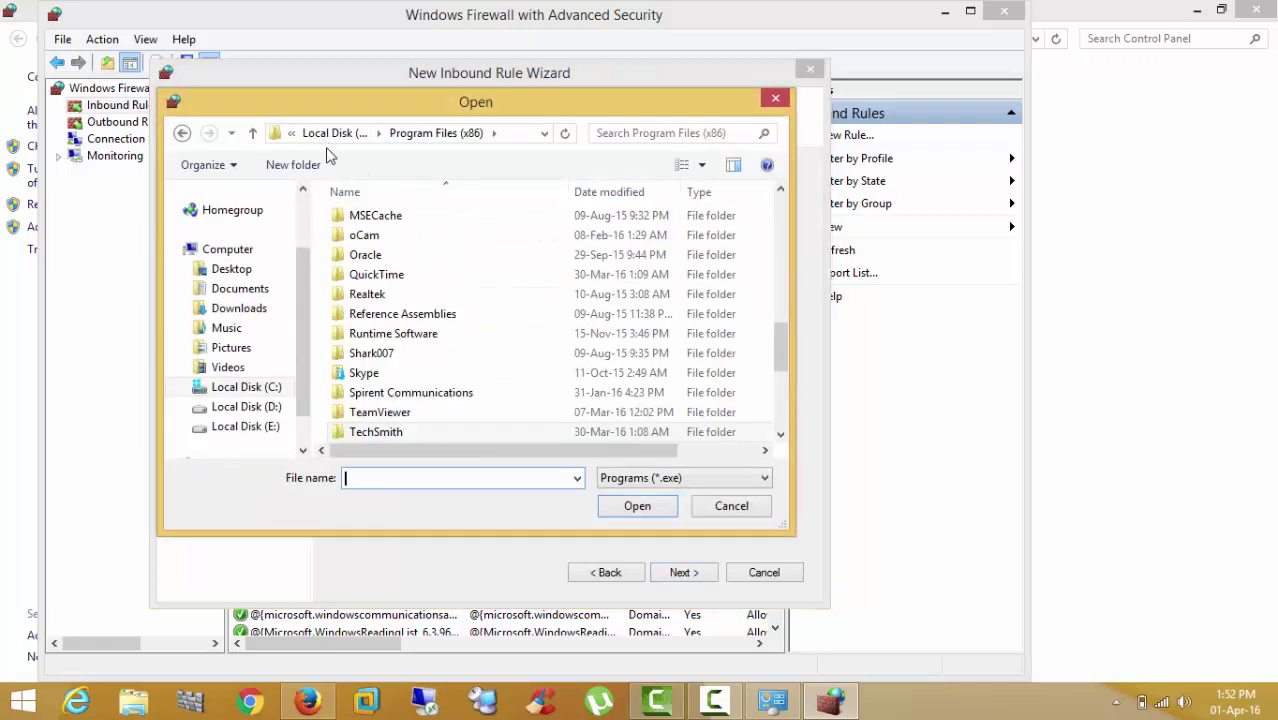
pyautogui.click(493, 373)
pyautogui.scroll(4, 494, 378)
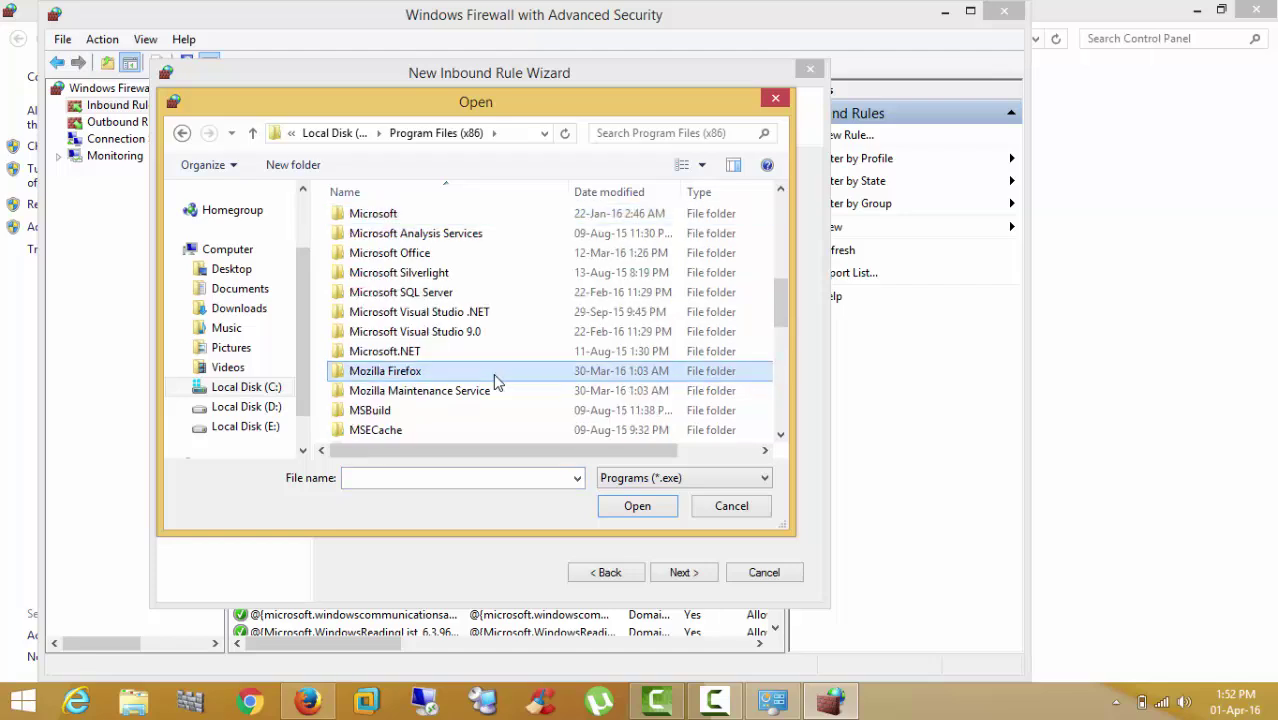
pyautogui.doubleClick(496, 373)
pyautogui.press('Down')
pyautogui.press('Down')
pyautogui.press('Down')
pyautogui.press('Down')
pyautogui.press('Down')
pyautogui.press('Down')
pyautogui.press('Down')
pyautogui.press('Down')
pyautogui.press('Down')
pyautogui.press('Down')
pyautogui.press('Down')
pyautogui.press('Down')
pyautogui.press('Down')
pyautogui.press('Down')
pyautogui.press('Down')
pyautogui.press('Down')
pyautogui.press('Down')
pyautogui.press('Down')
pyautogui.press('Down')
pyautogui.press('Down')
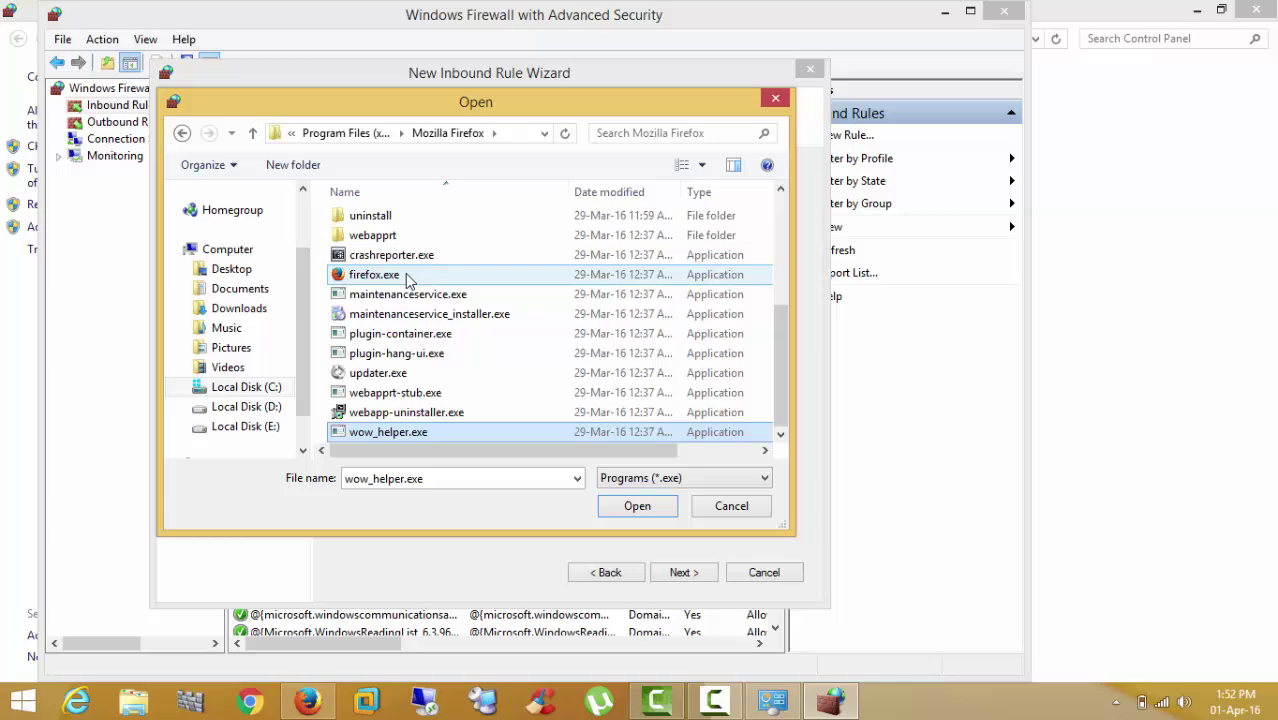
pyautogui.click(385, 280)
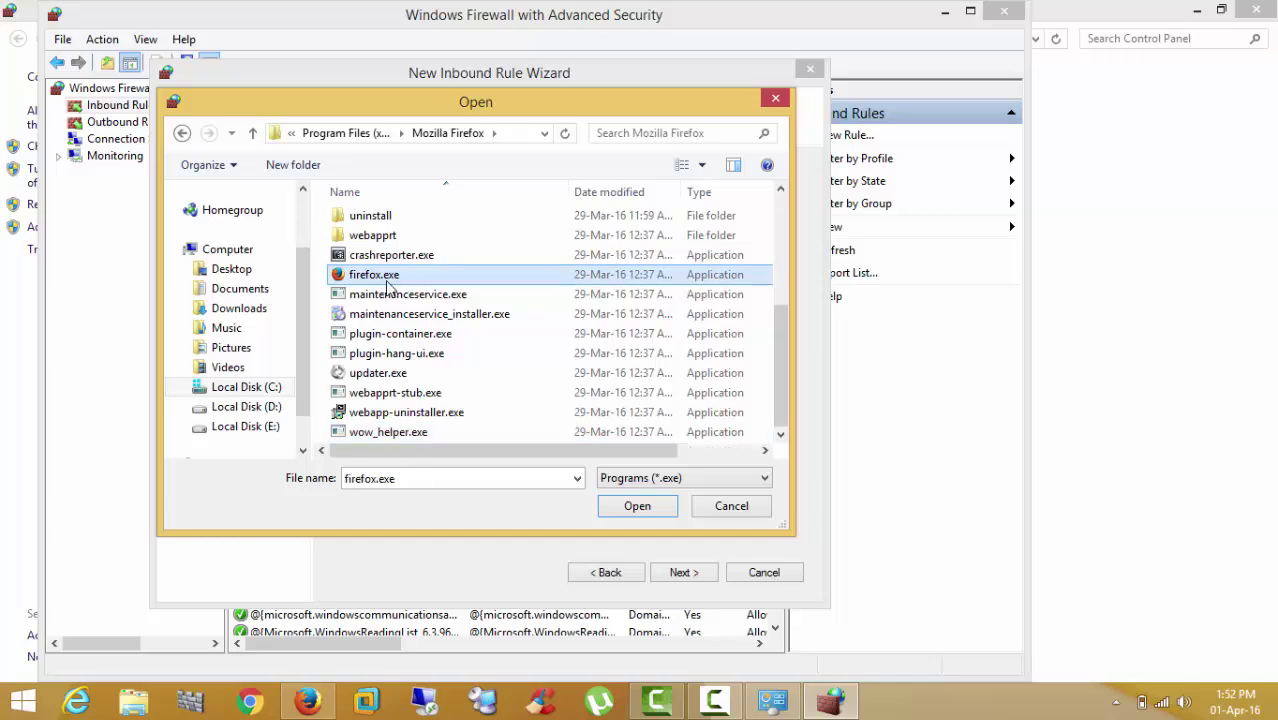
pyautogui.click(642, 510)
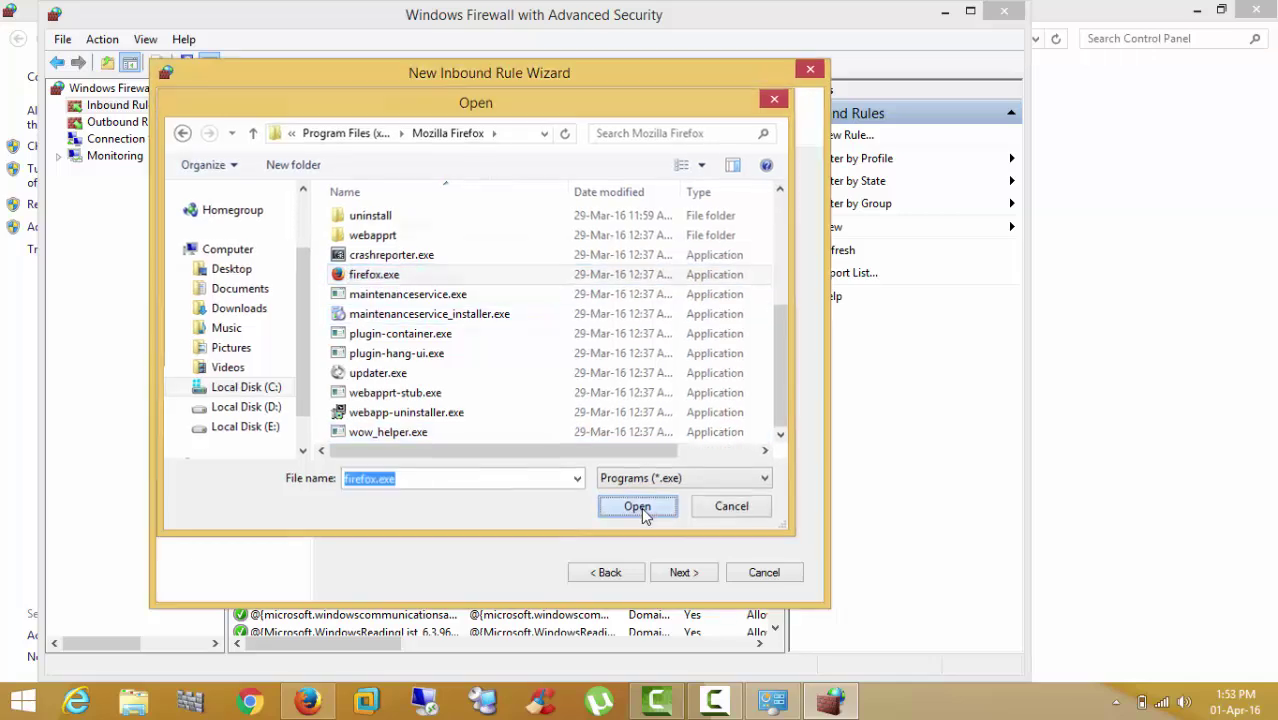
# Make the inbound rule block the connection on Domain, Private and Public, and finish it
pyautogui.click(684, 572)
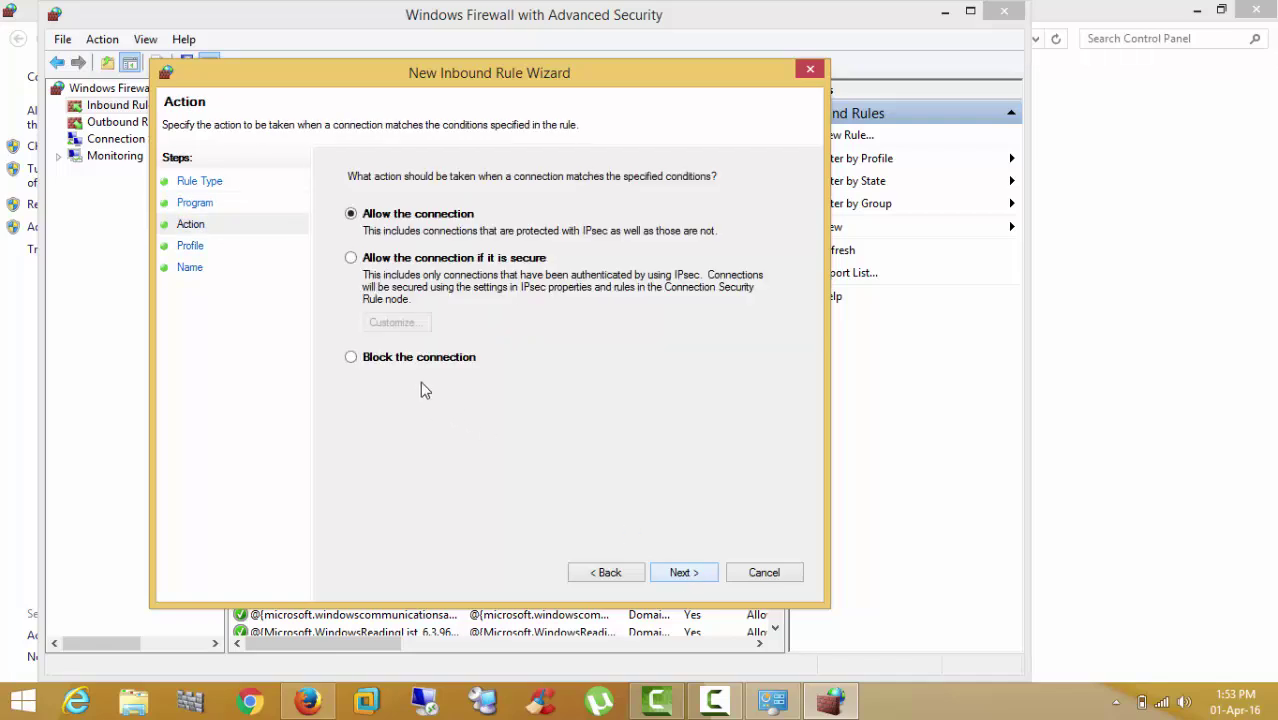
pyautogui.click(406, 368)
pyautogui.click(684, 574)
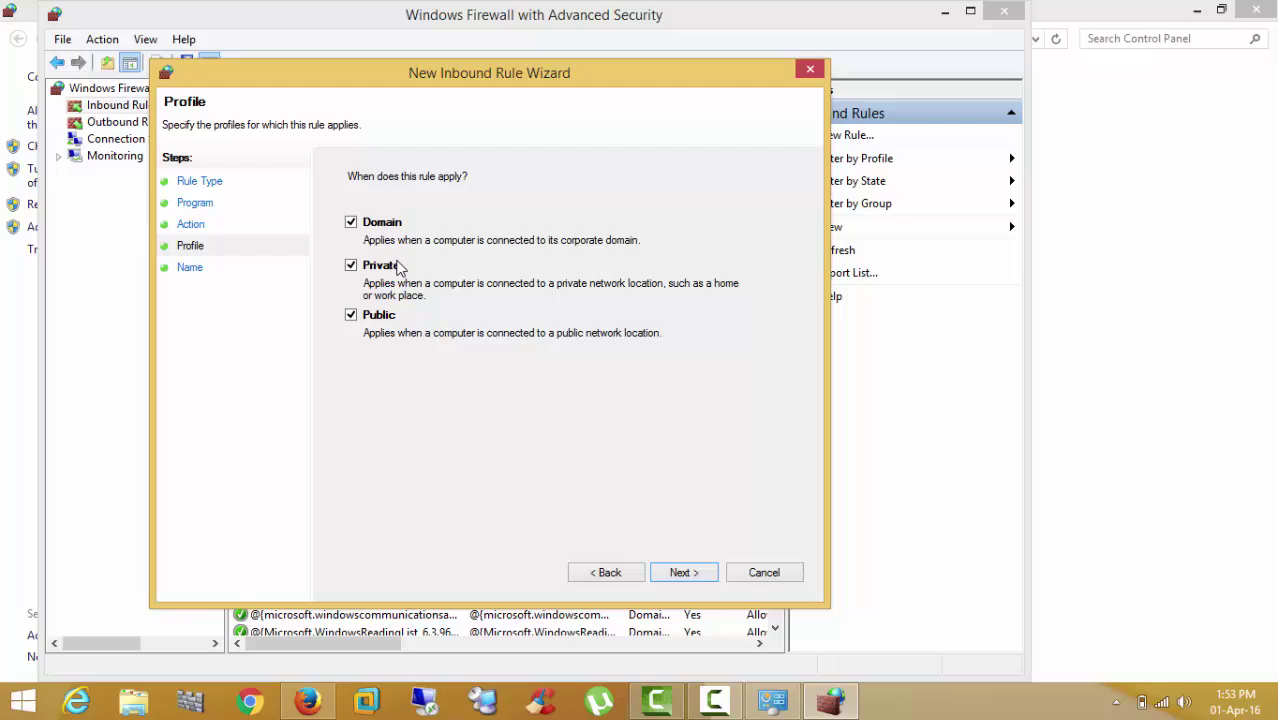
pyautogui.click(697, 572)
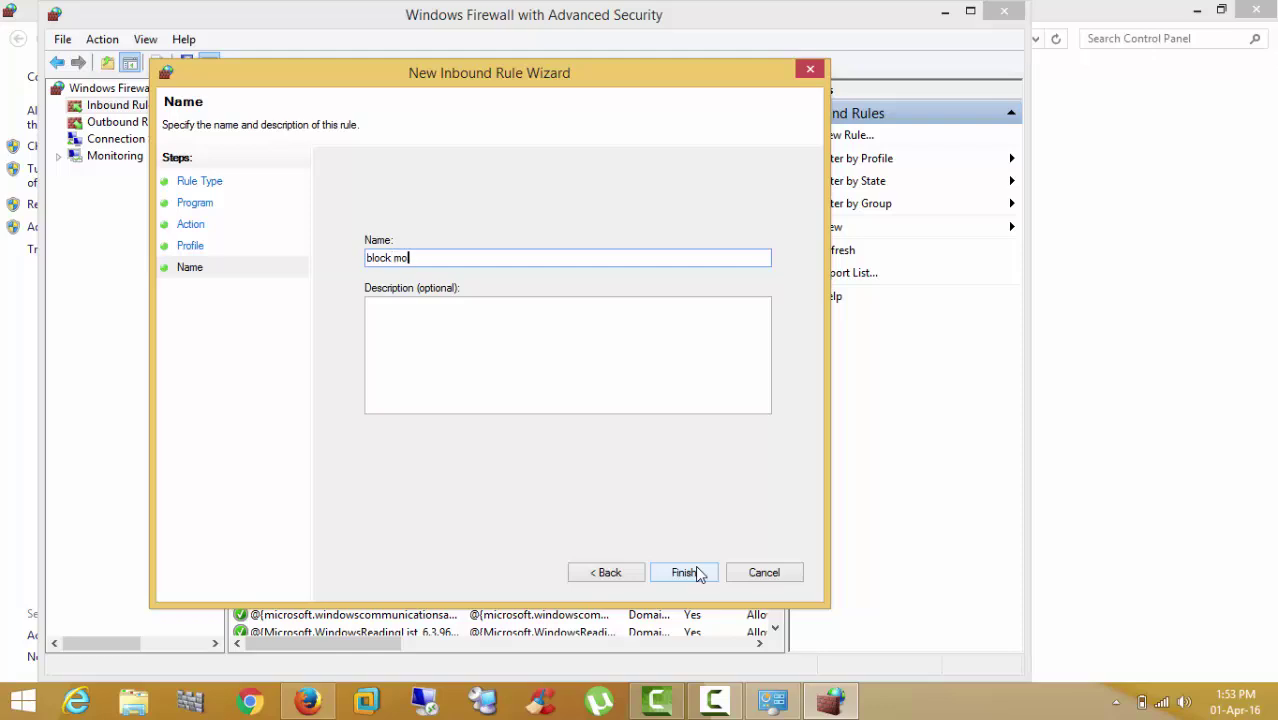
pyautogui.click(684, 572)
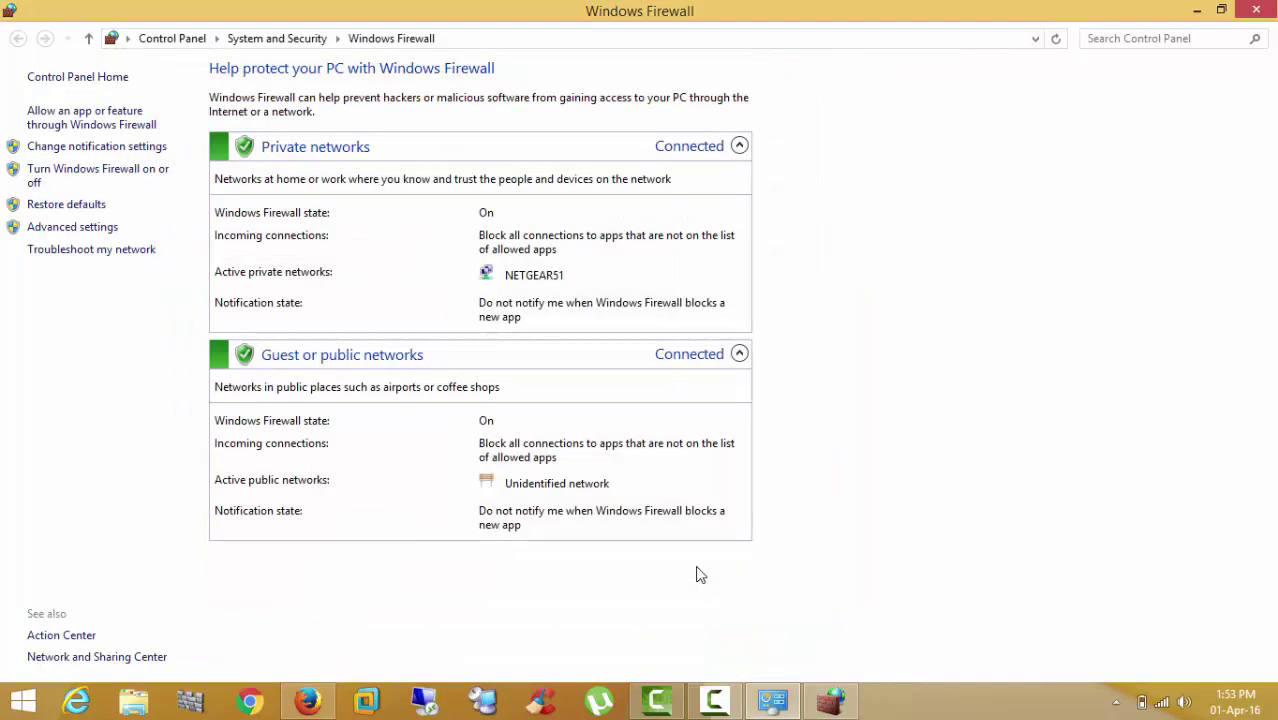
# Start a new outbound program rule with firefox.exe as its program
pyautogui.click(57, 234)
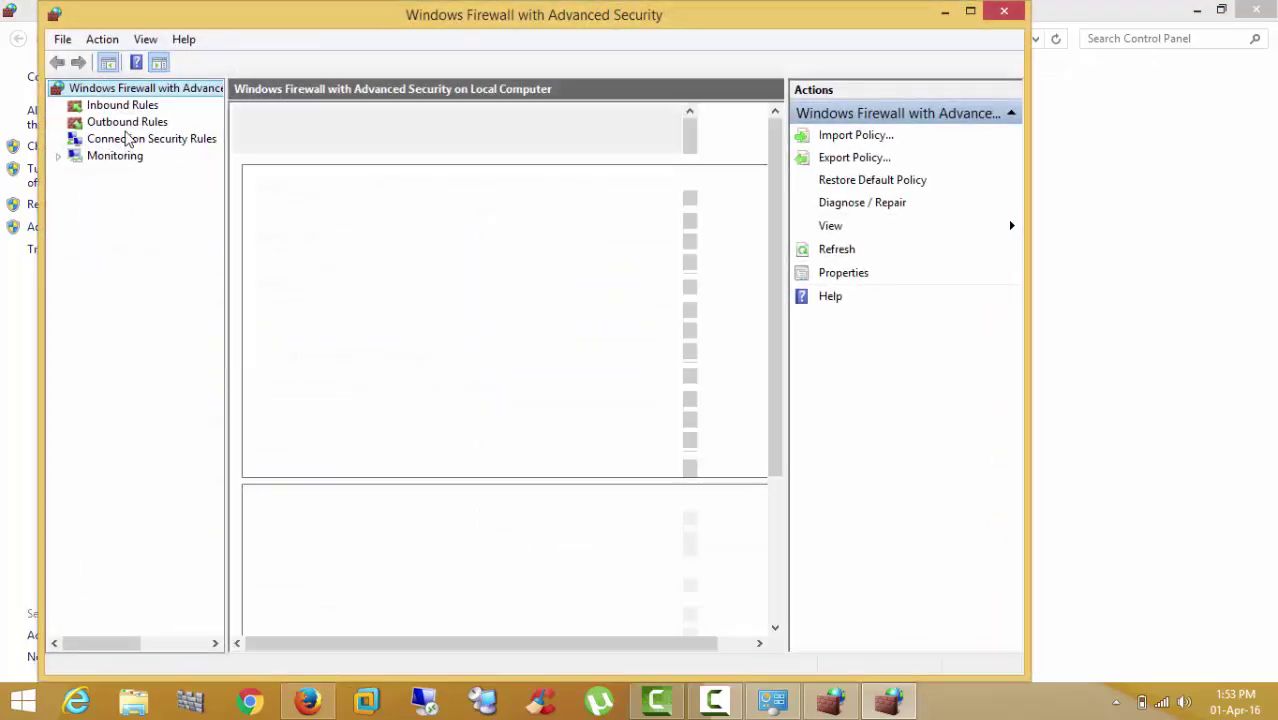
pyautogui.click(128, 122)
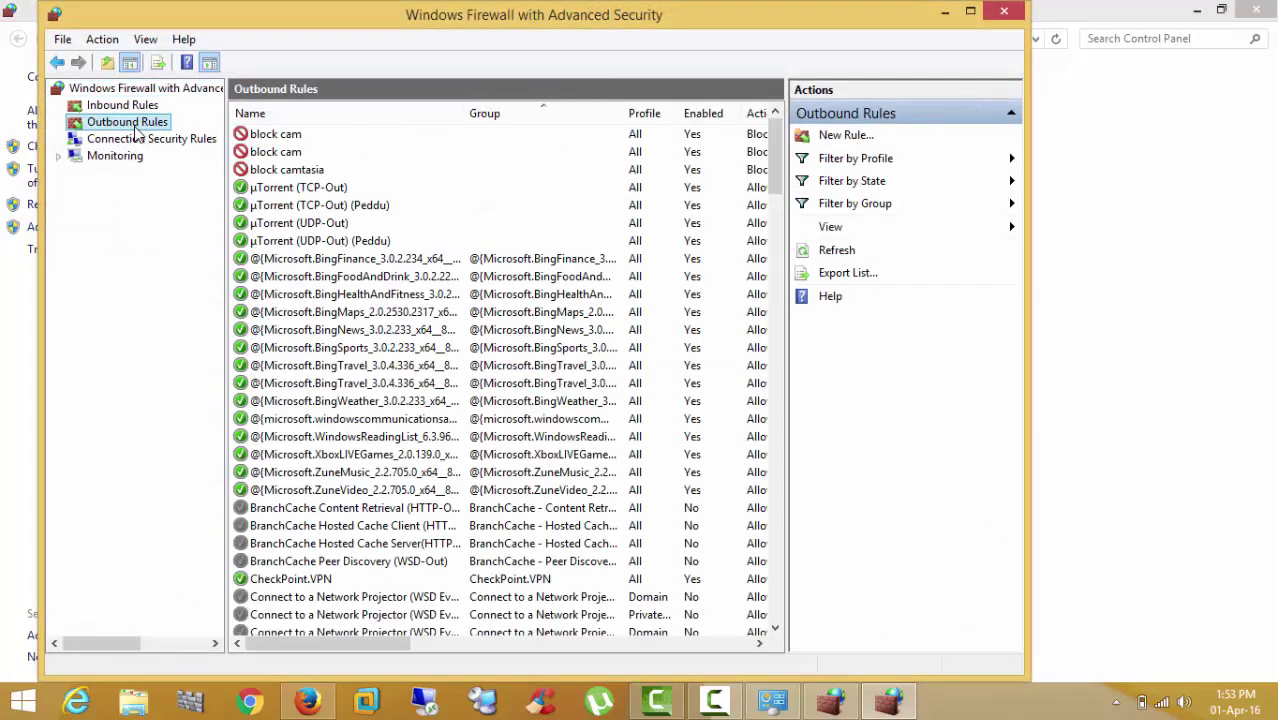
pyautogui.rightClick(134, 125)
pyautogui.click(190, 139)
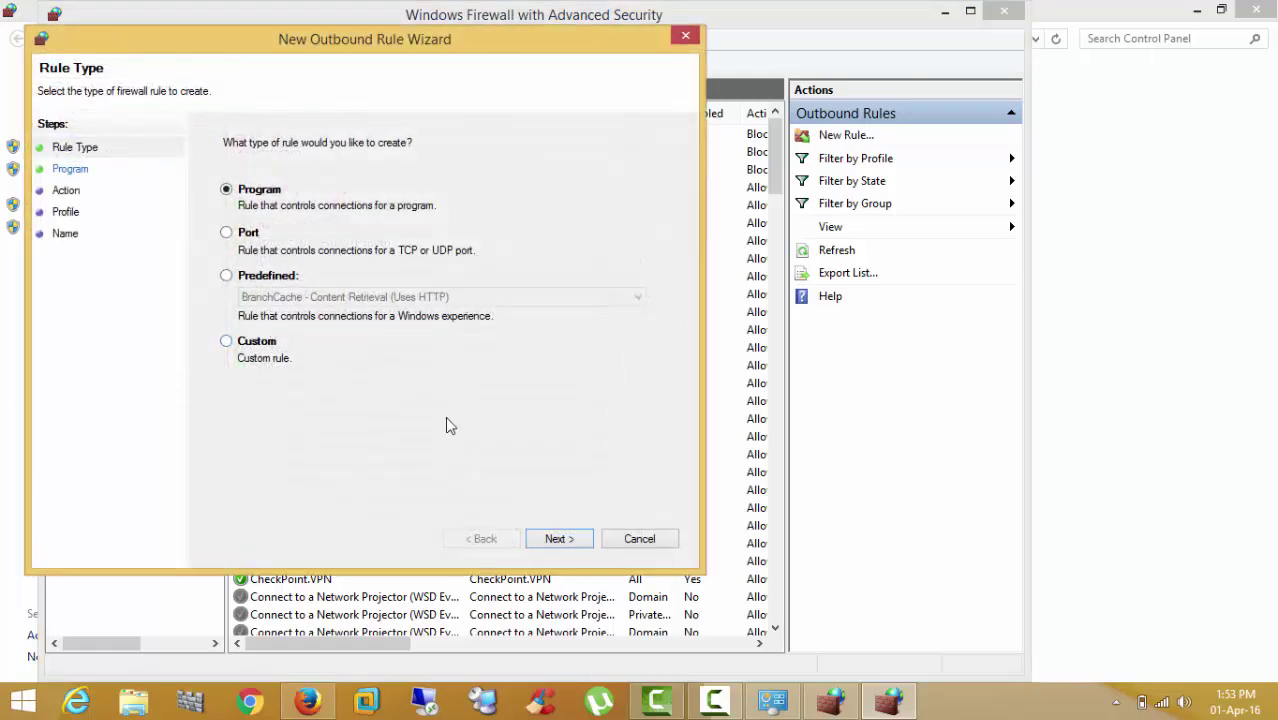
pyautogui.click(568, 537)
pyautogui.click(610, 263)
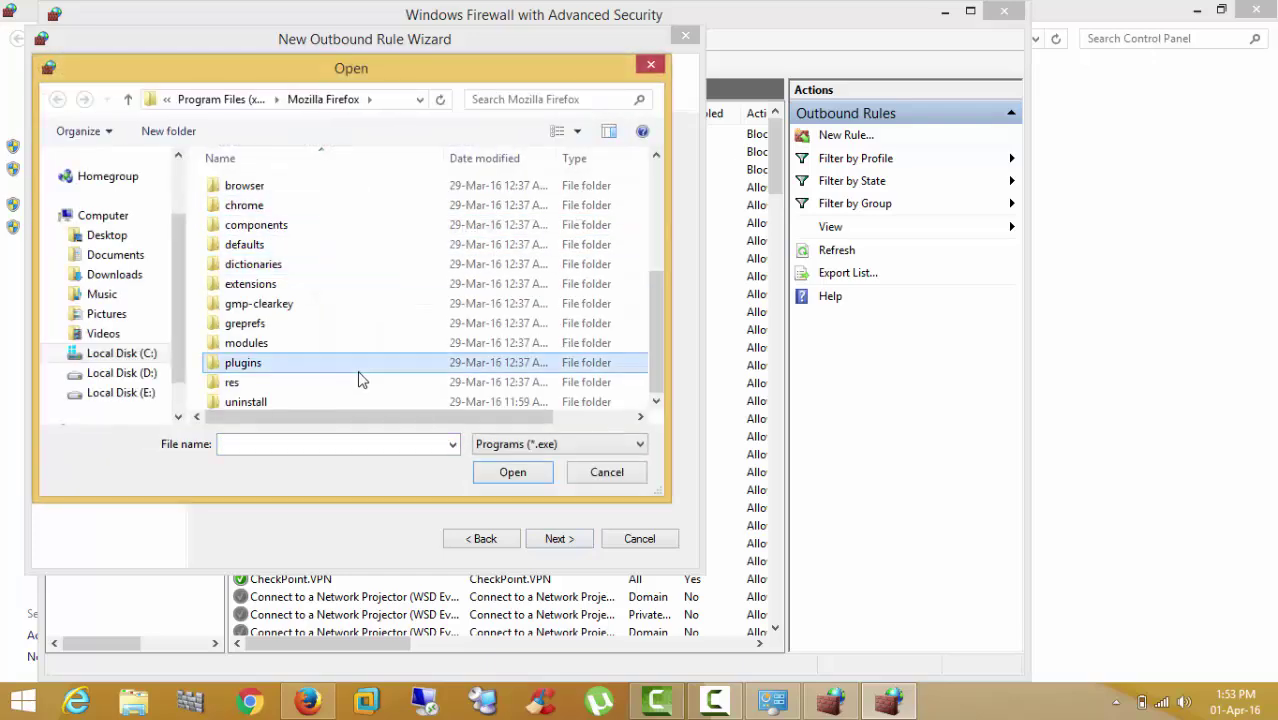
pyautogui.press('f')
pyautogui.click(510, 475)
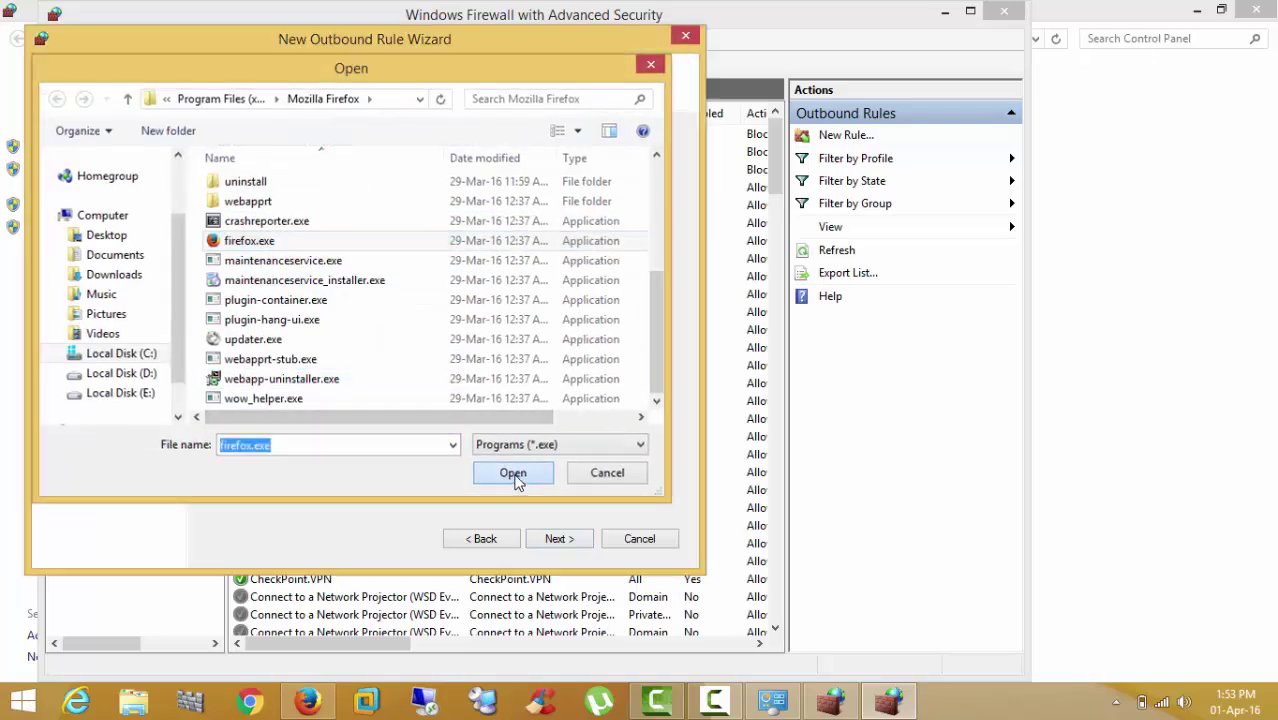
# Set it to block the connection on all profiles, name it 'block mozilla', and finish
pyautogui.click(566, 540)
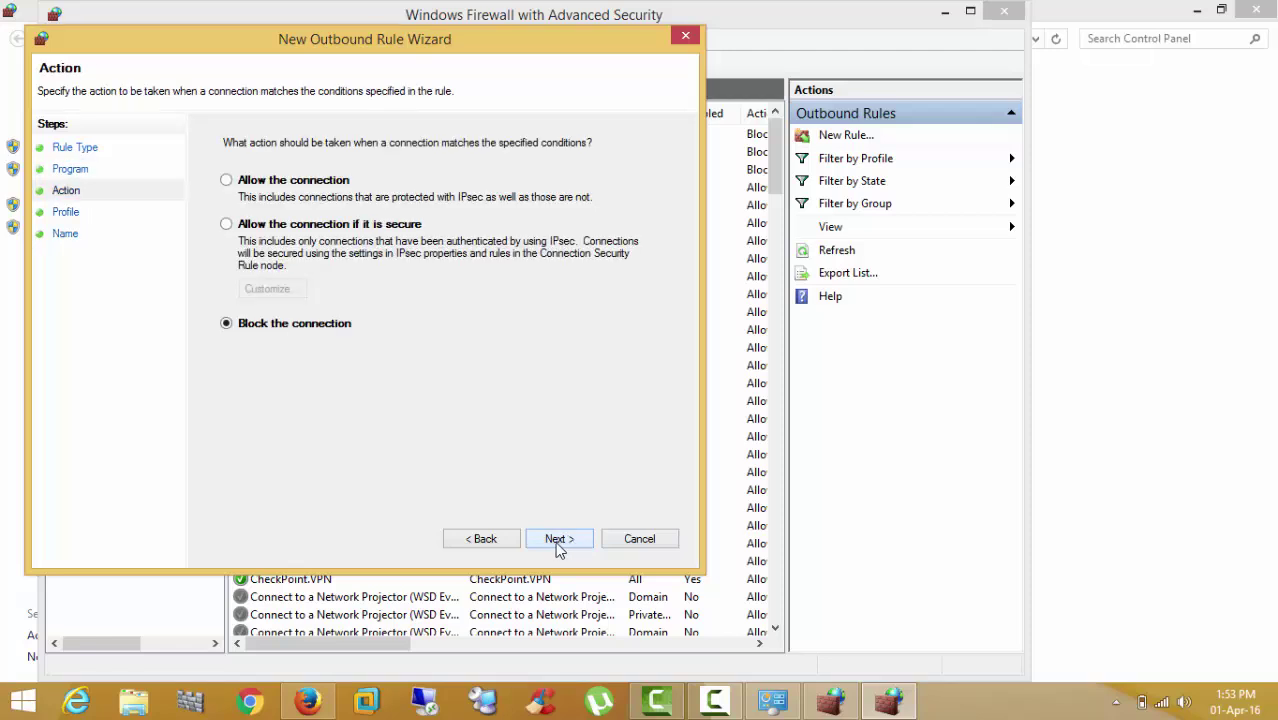
pyautogui.click(556, 542)
pyautogui.click(557, 540)
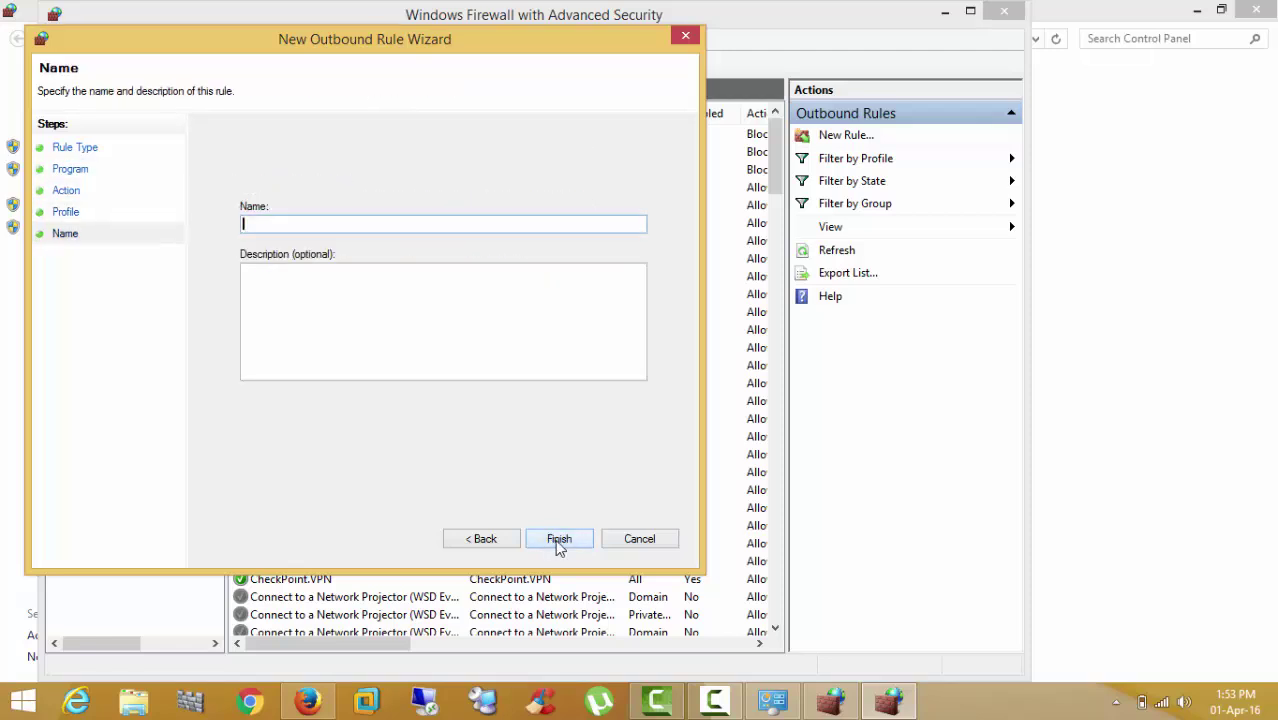
pyautogui.write('block mozilla')
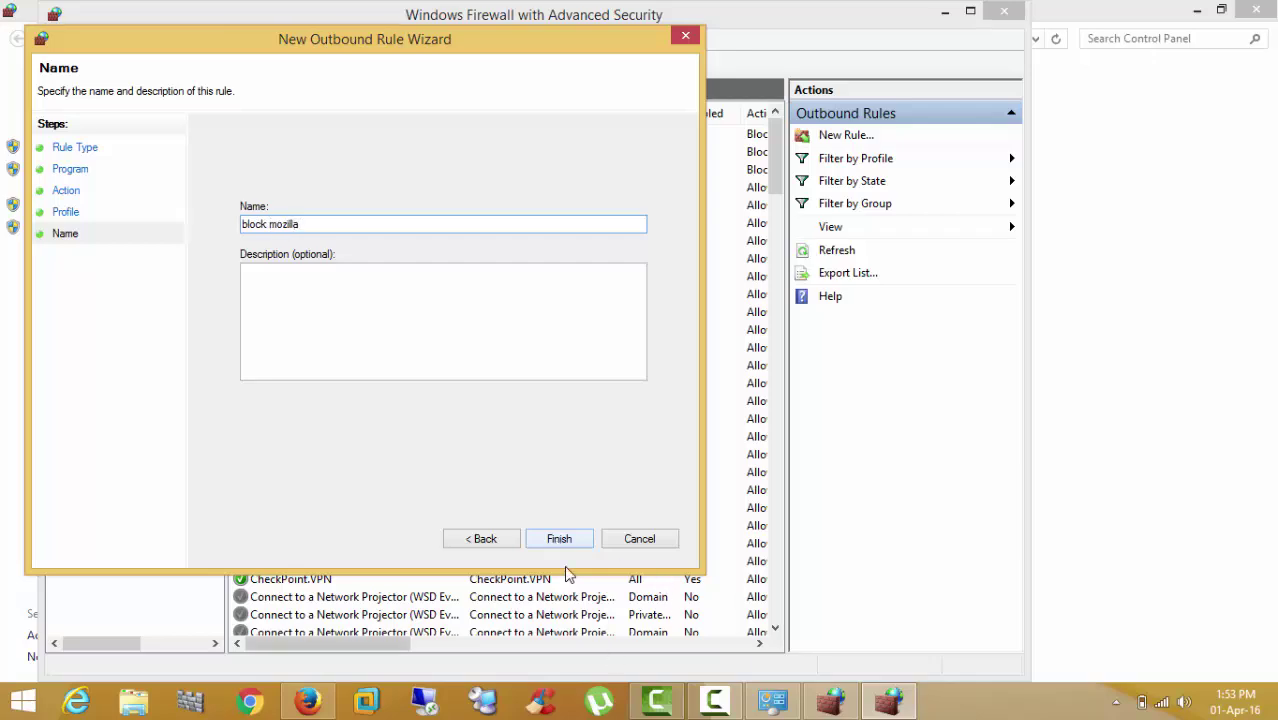
pyautogui.click(558, 539)
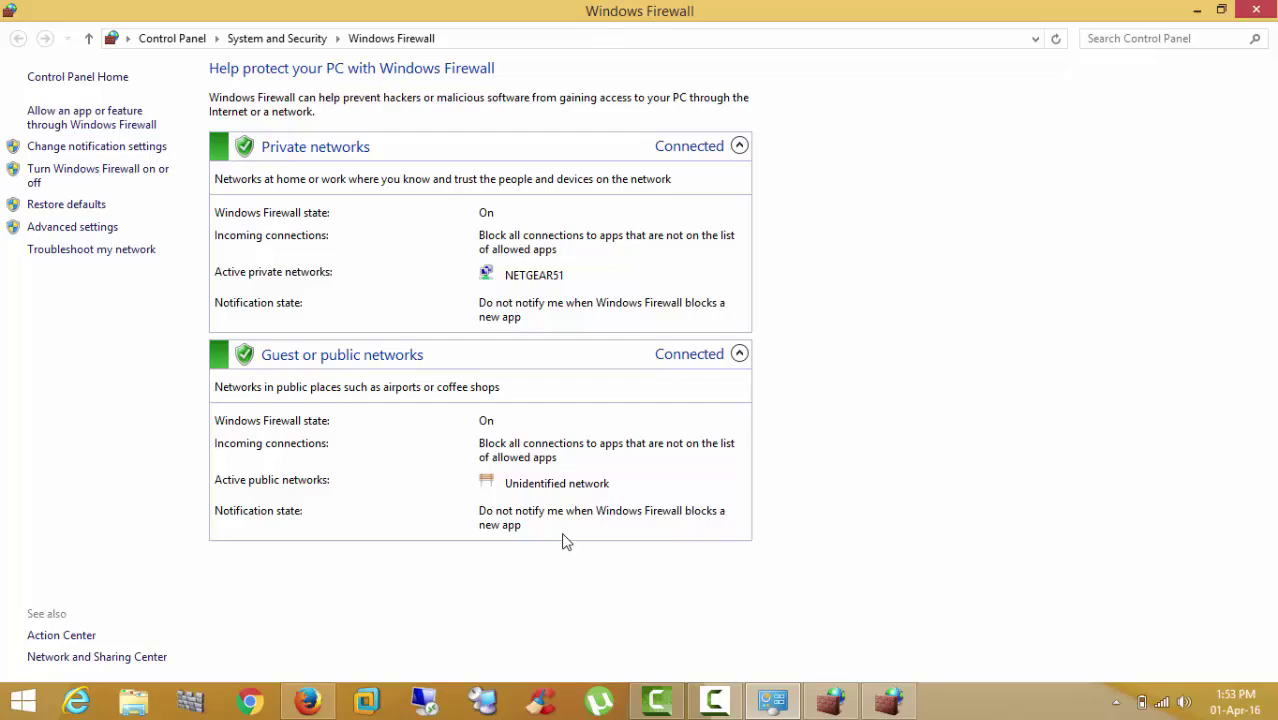
# Begin another inbound Program rule and browse the Mozilla Firefox folder for firefox.exe
pyautogui.click(97, 231)
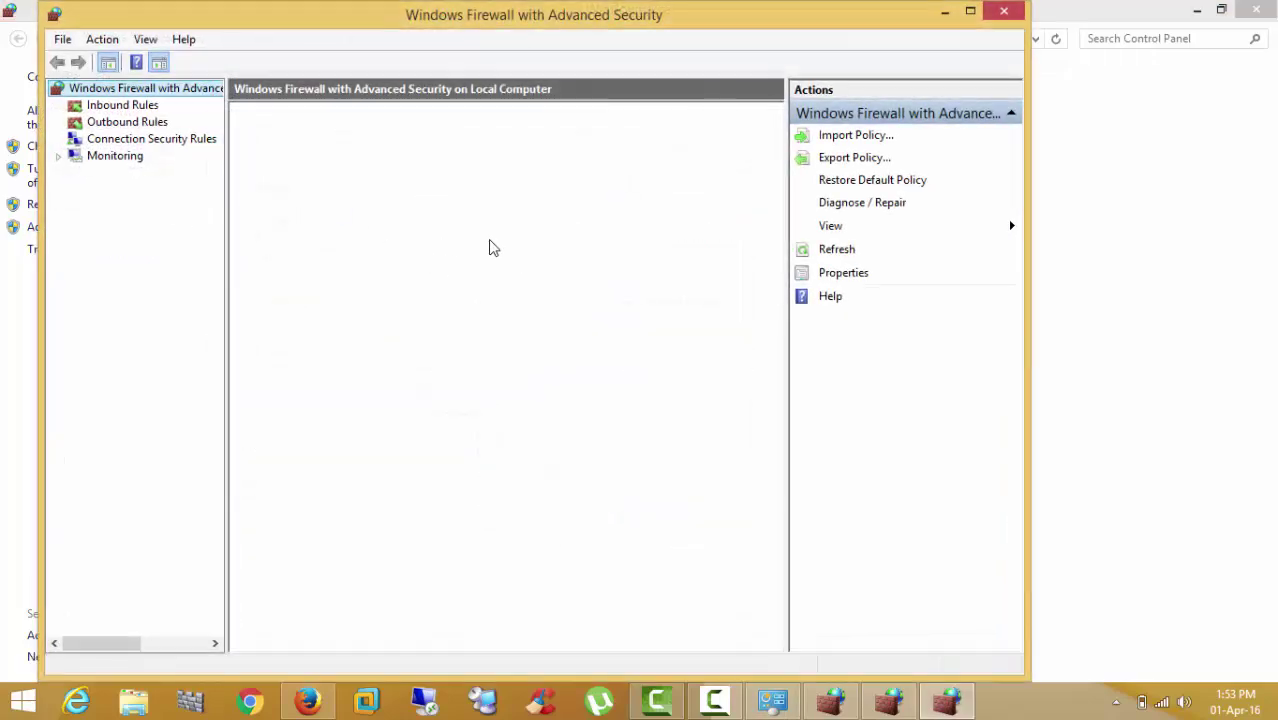
pyautogui.click(120, 105)
pyautogui.rightClick(128, 106)
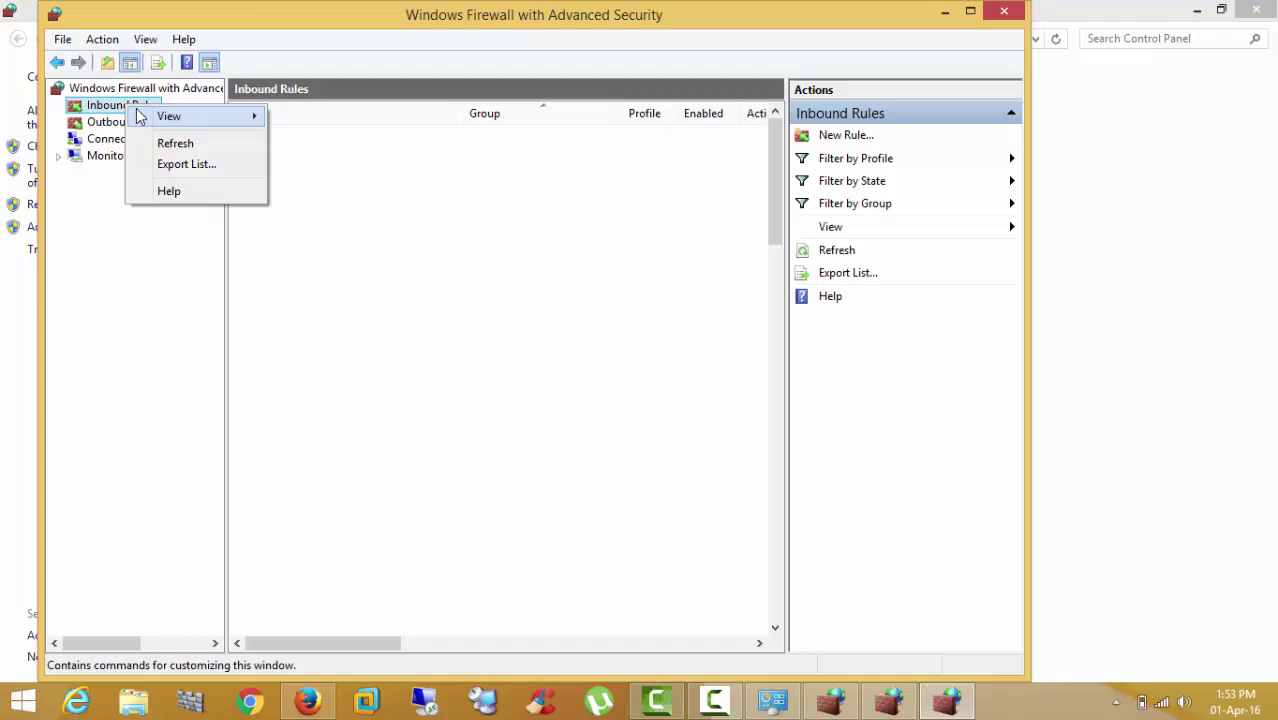
pyautogui.click(103, 112)
pyautogui.rightClick(102, 108)
pyautogui.click(135, 118)
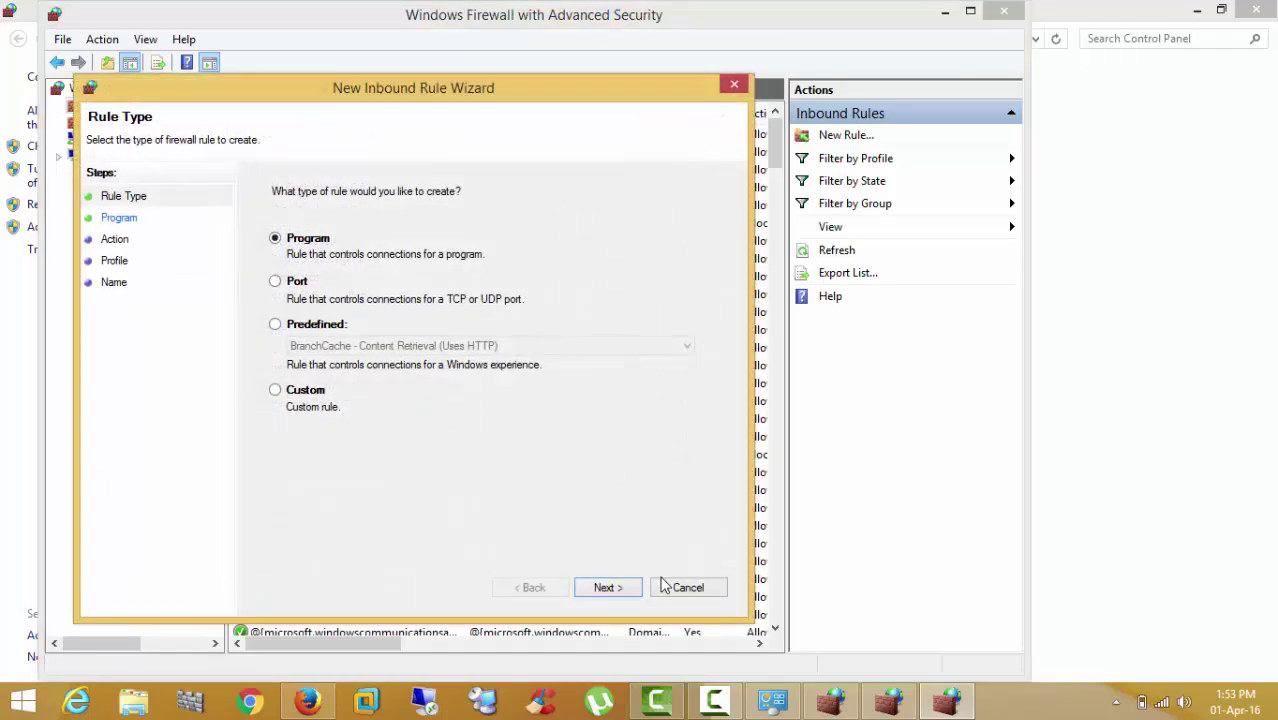
pyautogui.click(606, 587)
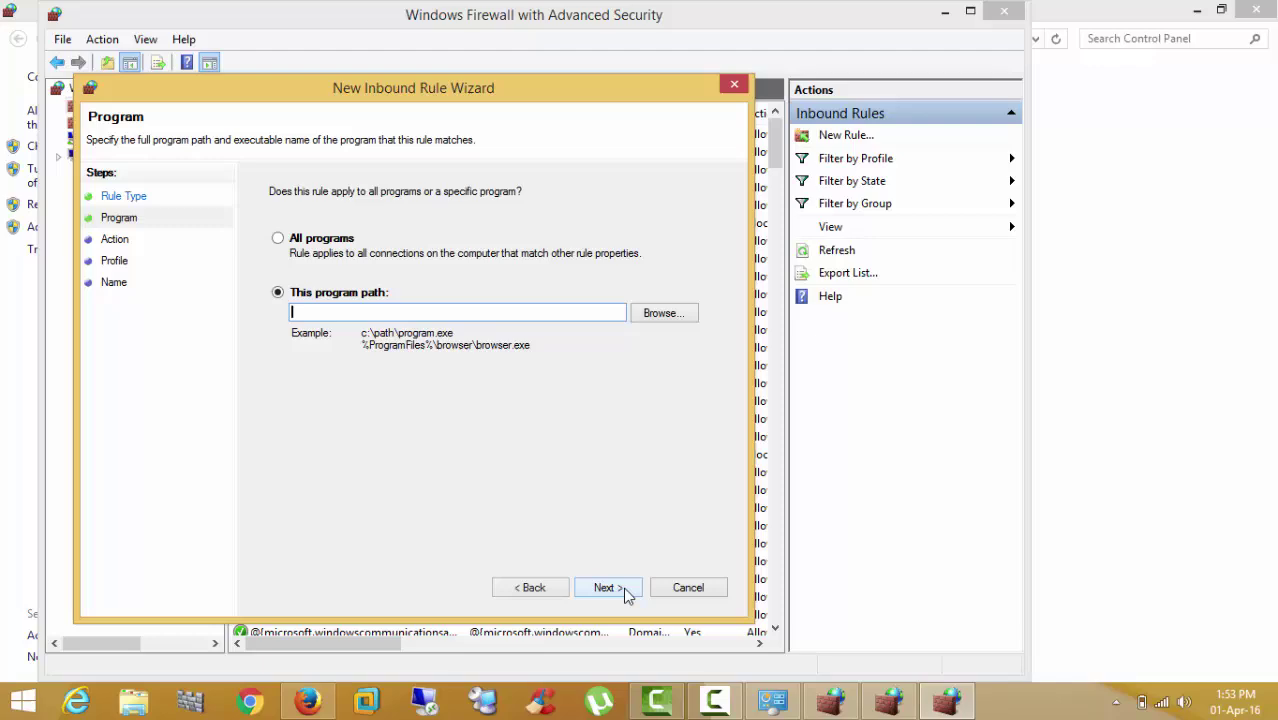
pyautogui.click(668, 309)
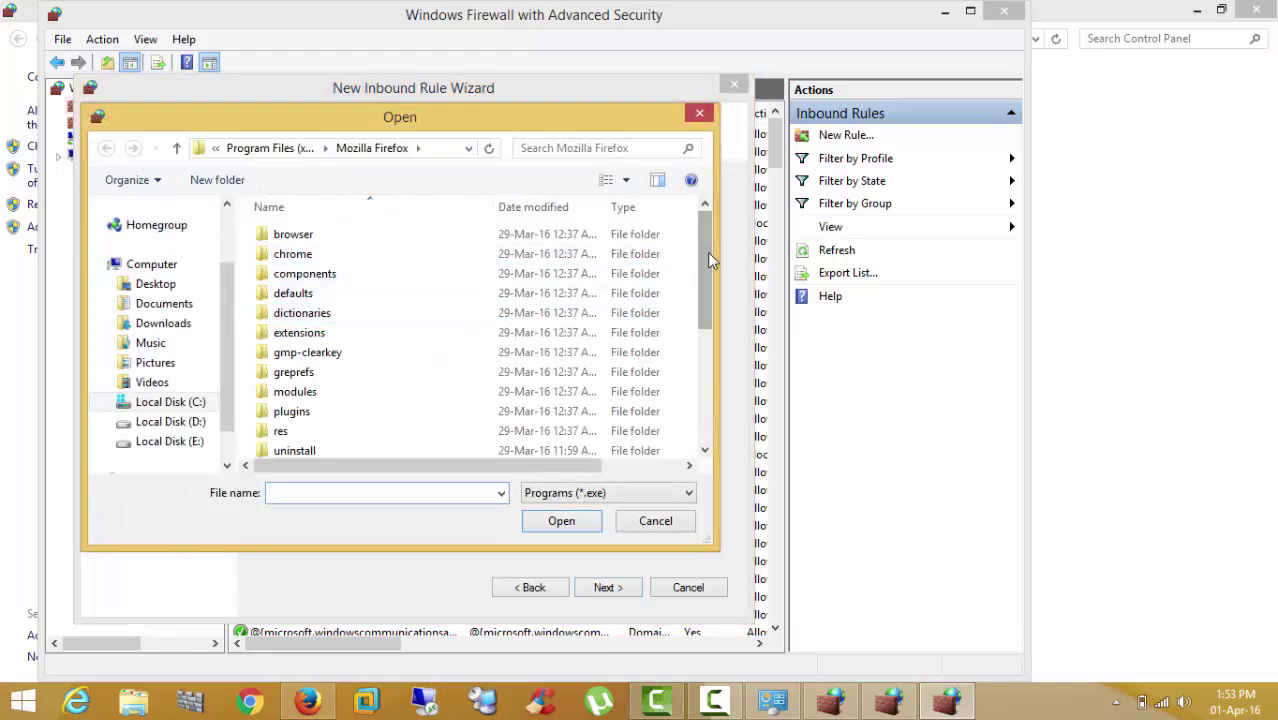
pyautogui.moveTo(707, 252); pyautogui.dragTo(713, 382)
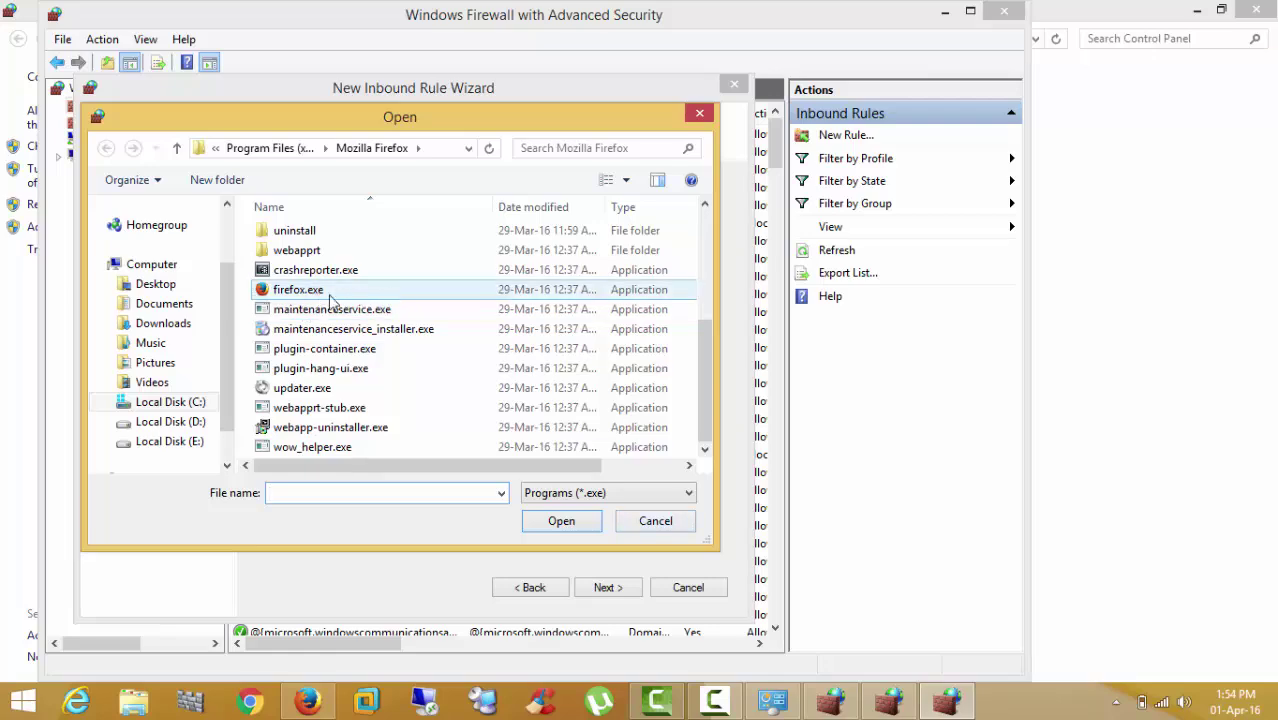
# Cancel the new inbound rule, close Control Panel, and return to the Inbound Rules list
pyautogui.click(651, 524)
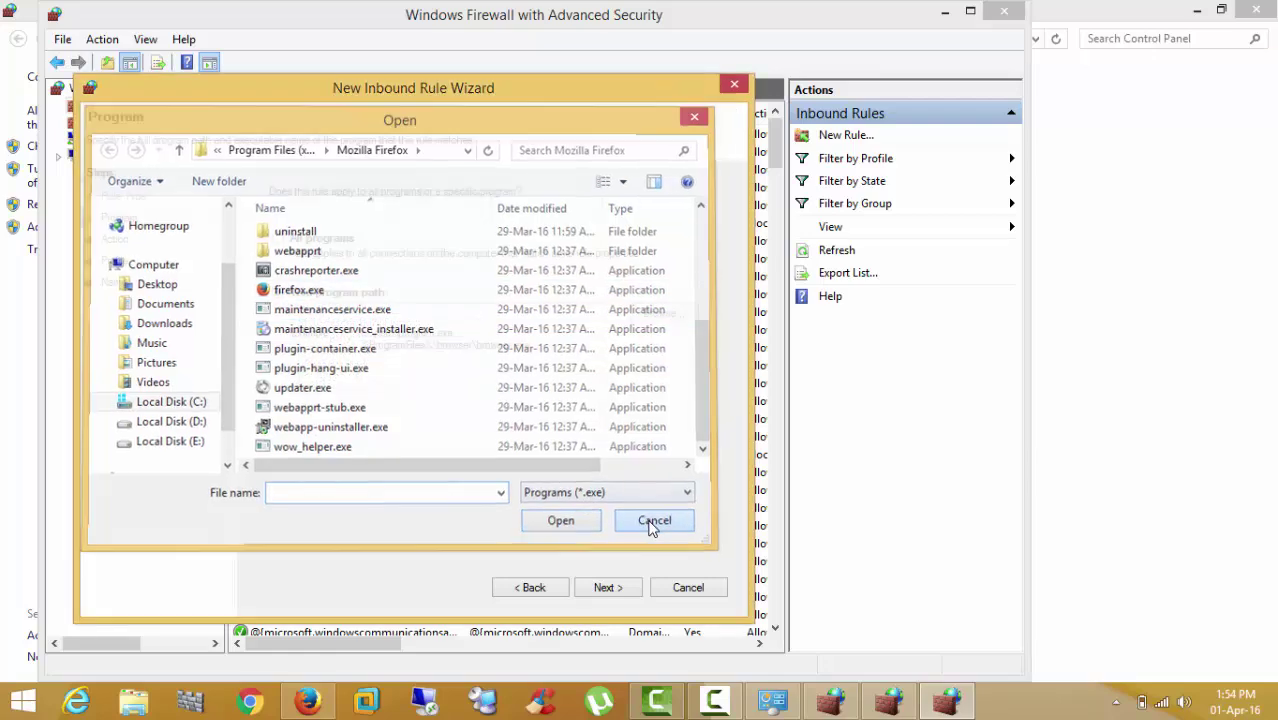
pyautogui.click(686, 587)
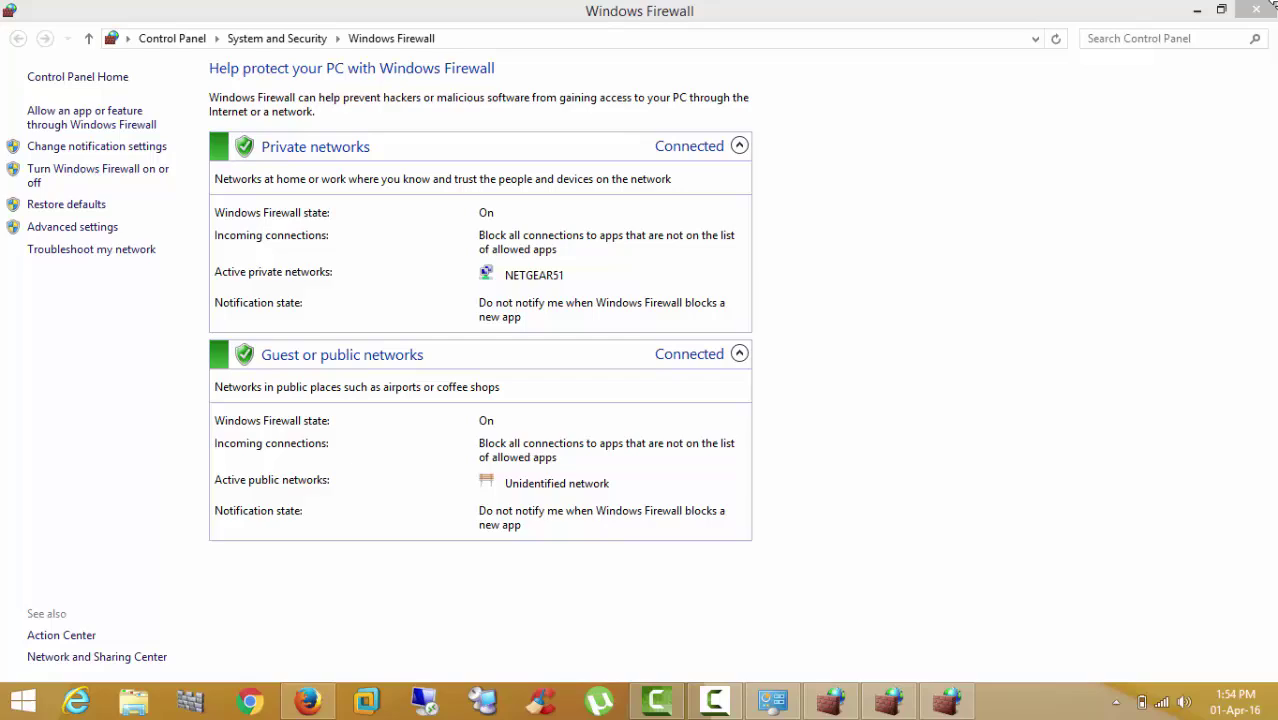
pyautogui.click(1256, 9)
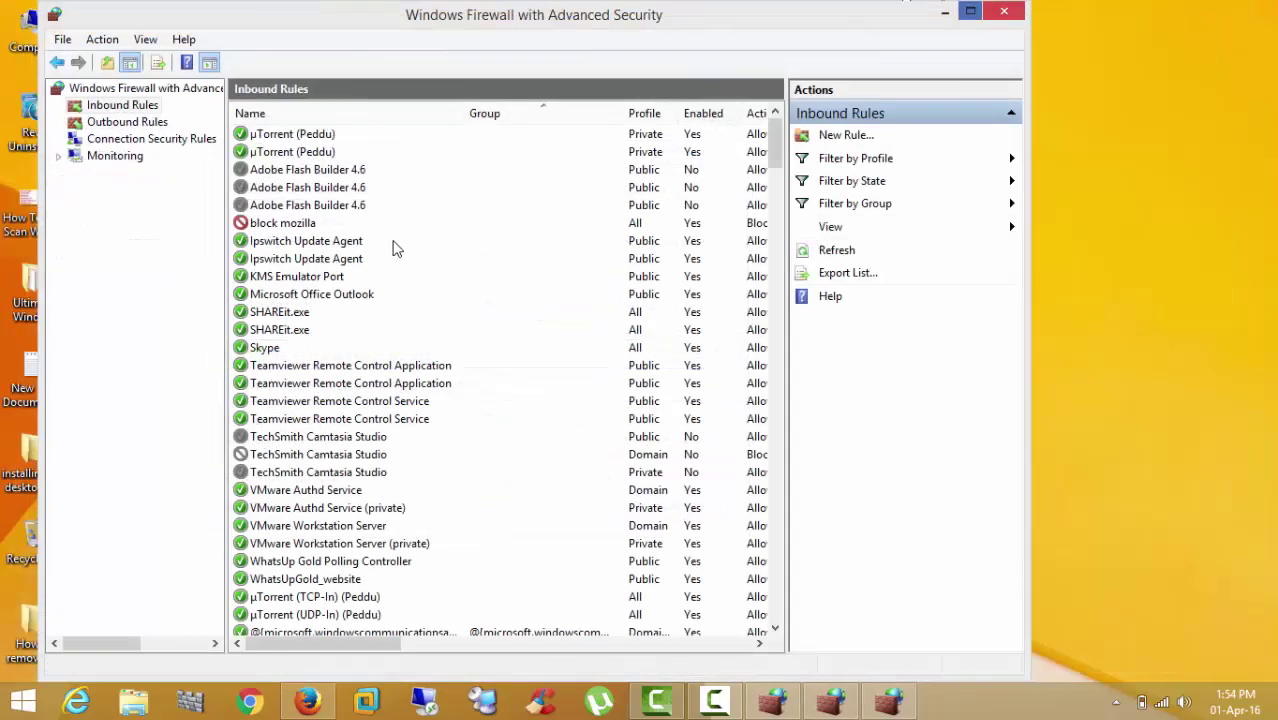
pyautogui.click(138, 106)
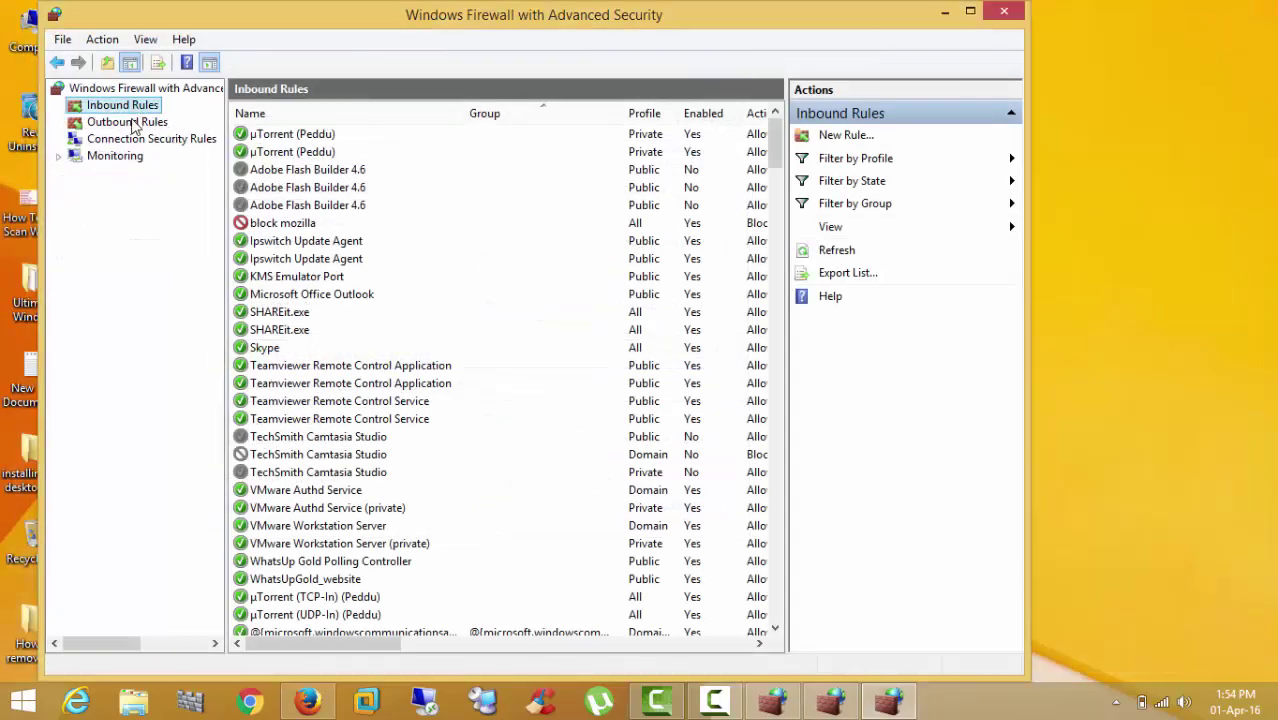
pyautogui.click(133, 122)
pyautogui.click(134, 108)
# Select the block mozilla inbound rule, view its options, then reopen the basic Windows Firewall page
pyautogui.click(305, 223)
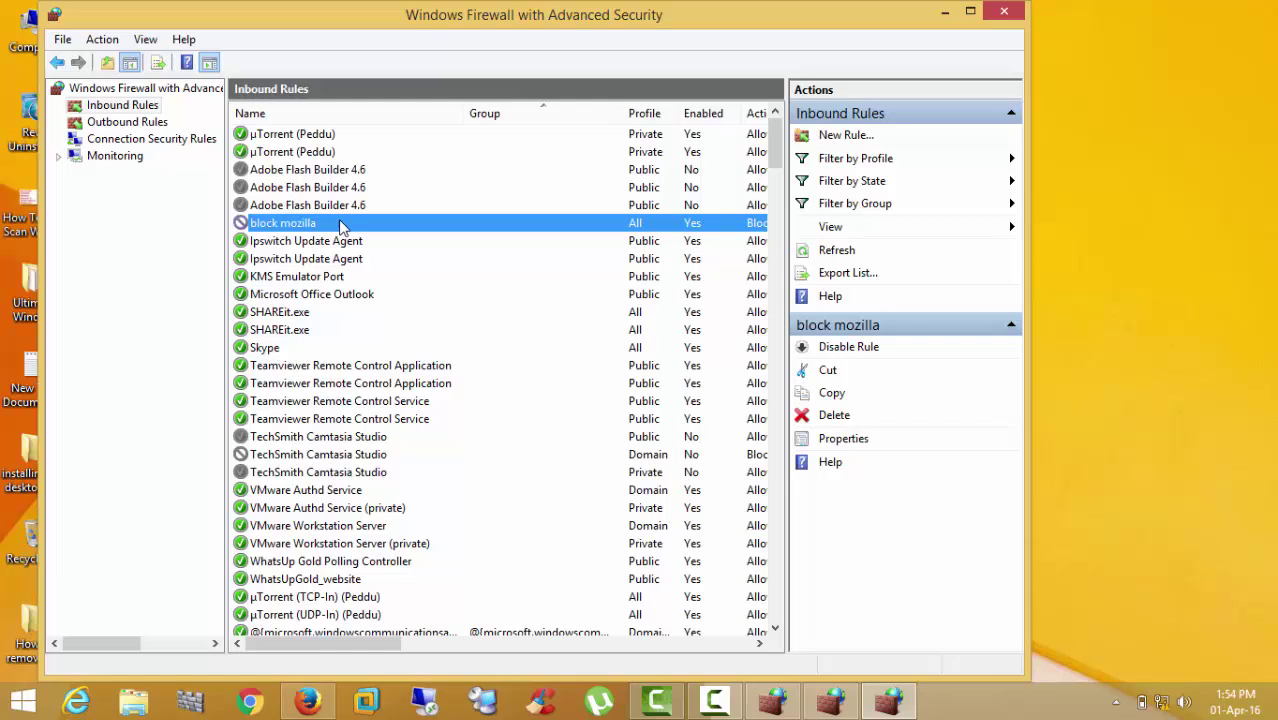
pyautogui.rightClick(347, 230)
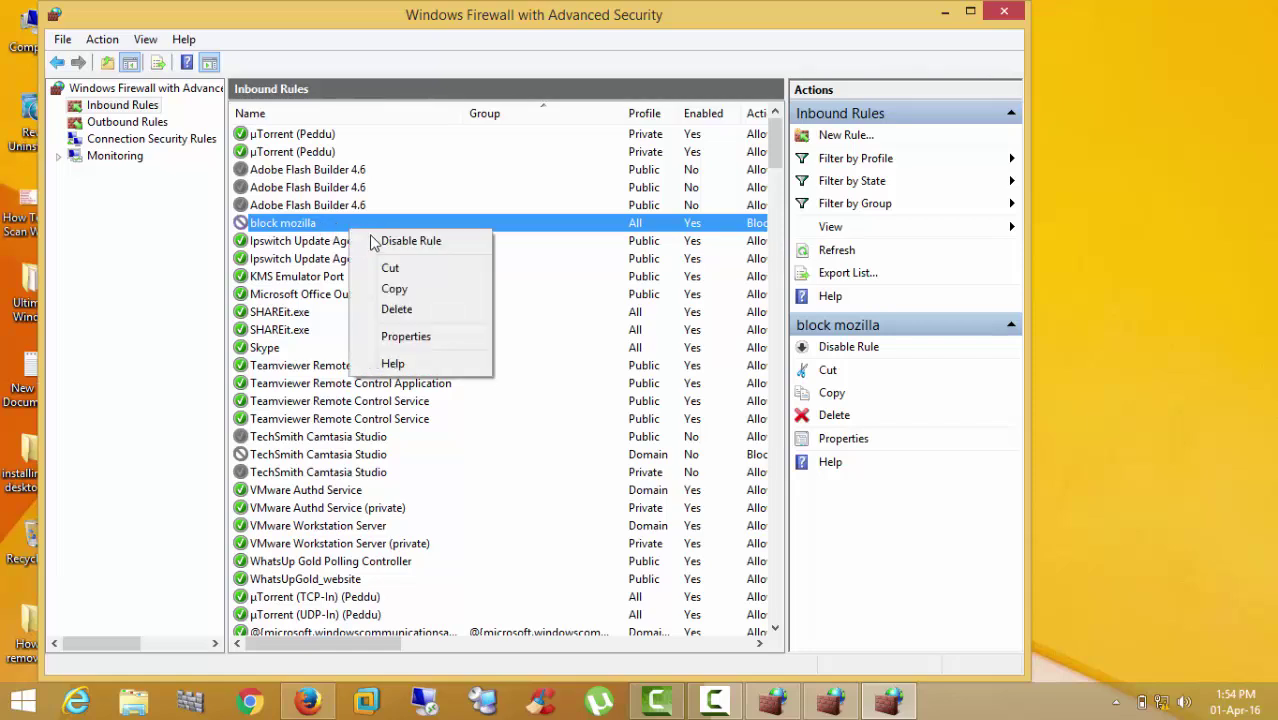
pyautogui.click(329, 240)
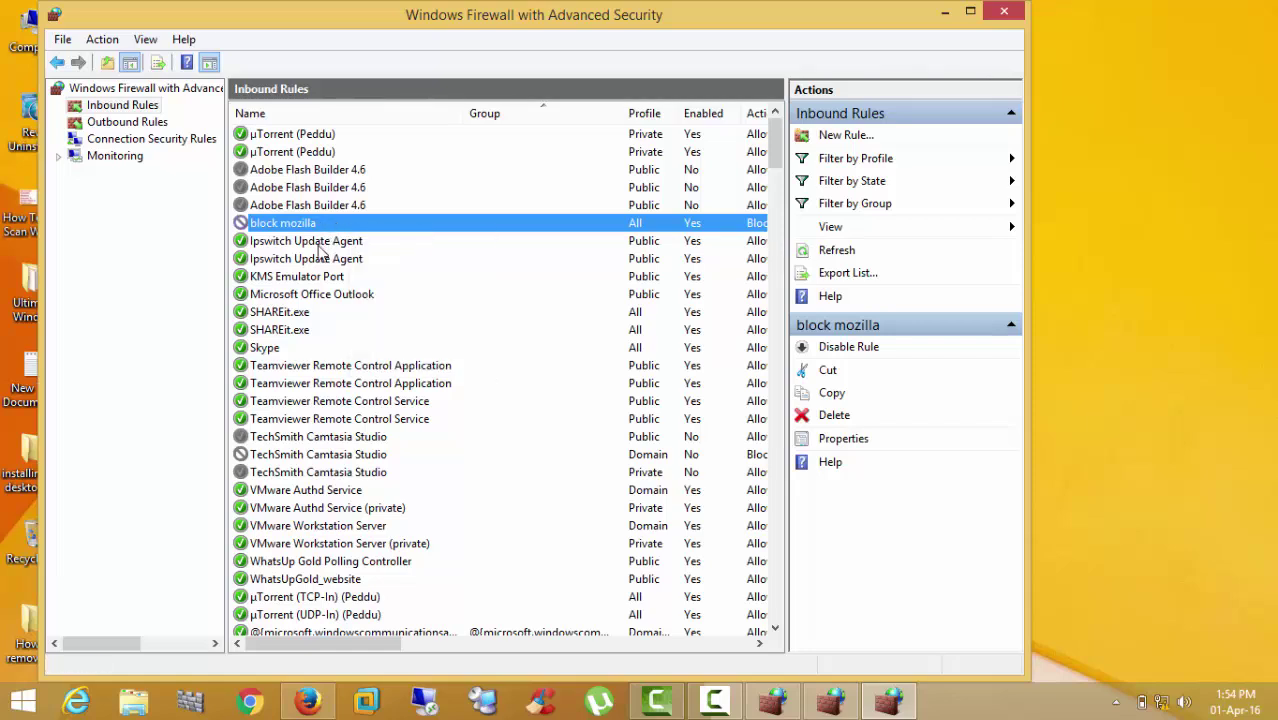
pyautogui.click(318, 246)
pyautogui.click(283, 222)
pyautogui.click(138, 257)
pyautogui.click(296, 229)
pyautogui.rightClick(296, 234)
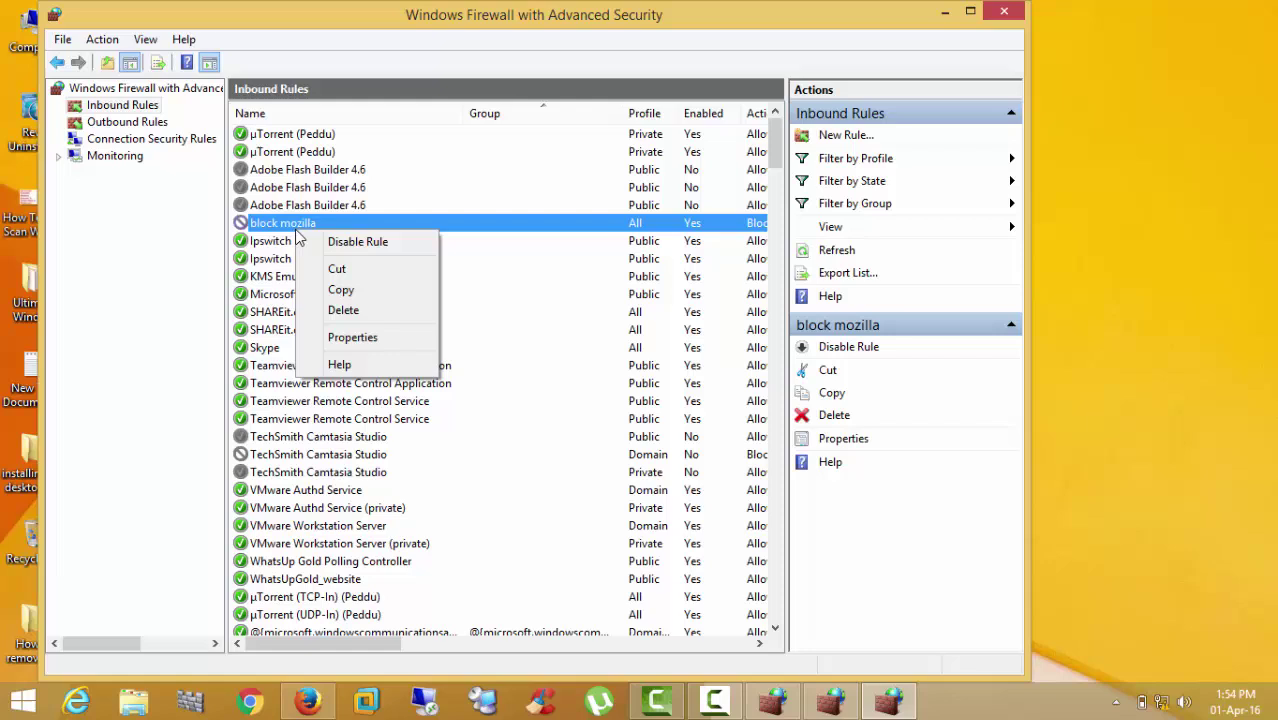
pyautogui.click(199, 278)
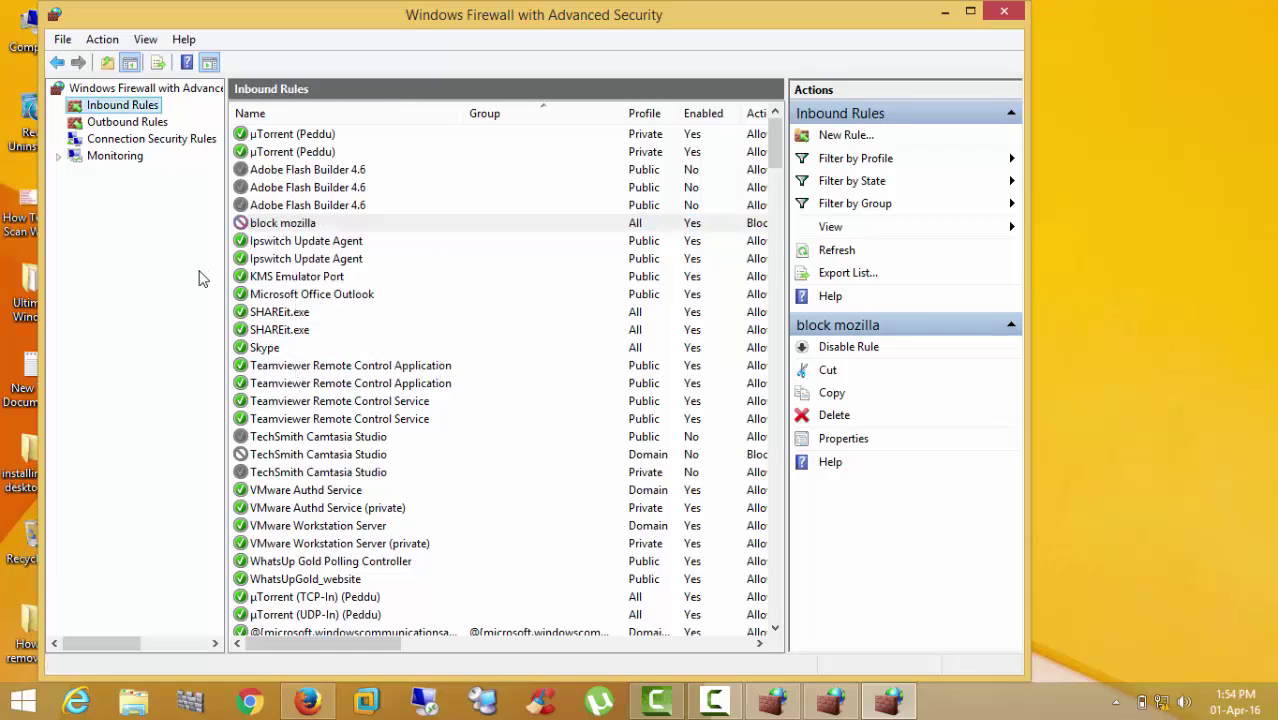
pyautogui.press('super+r')
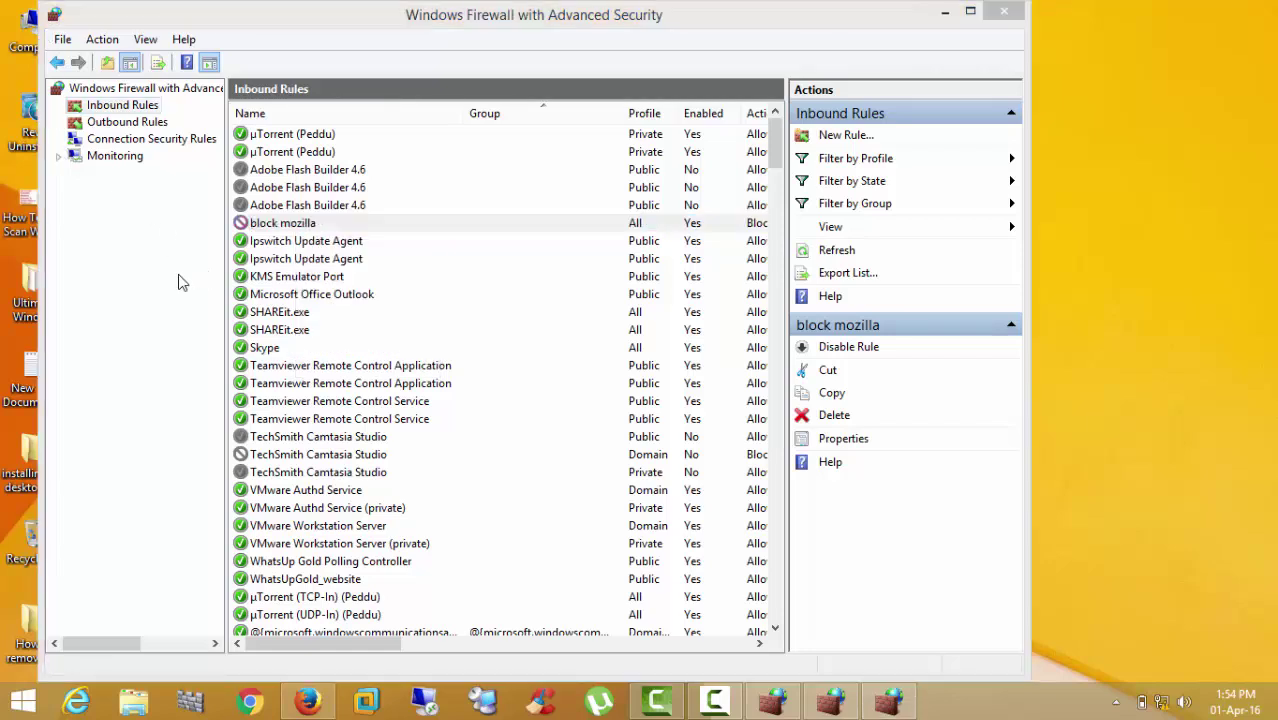
pyautogui.click(152, 643)
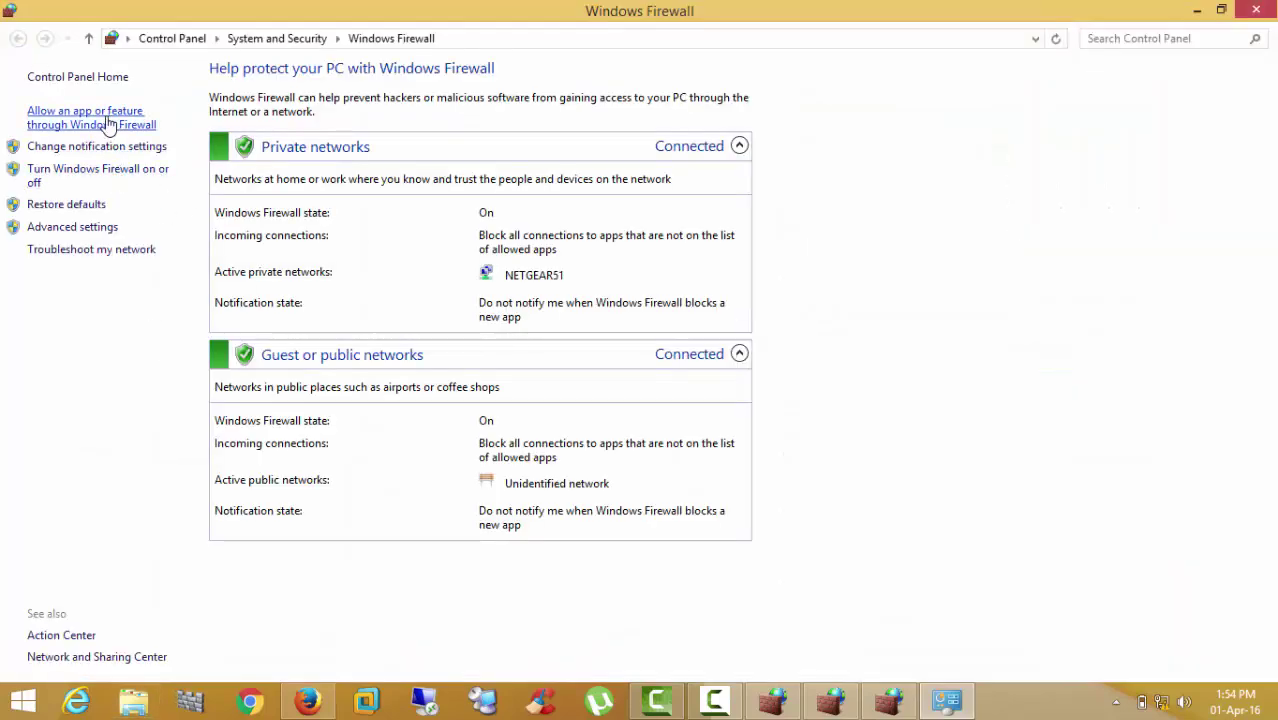
# Check the Allowed apps list for block mozilla, then close Allowed apps and the extra firewall window
pyautogui.click(106, 124)
pyautogui.click(498, 333)
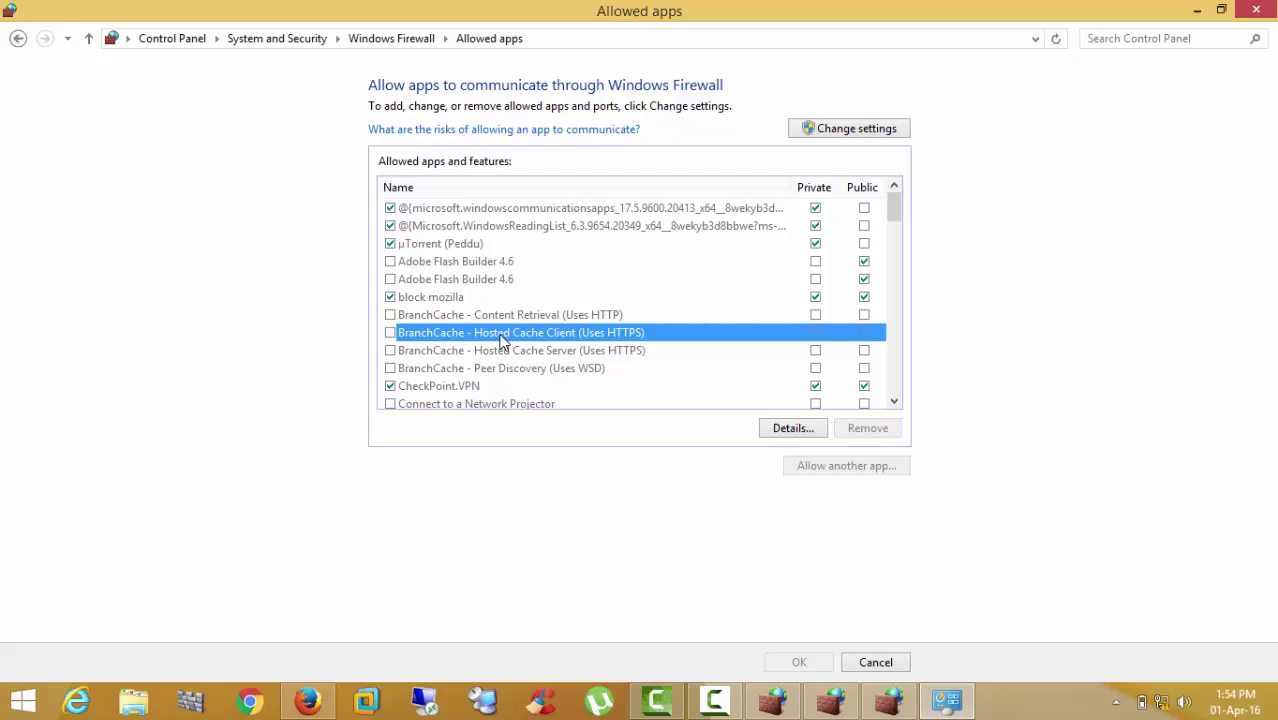
pyautogui.click(465, 370)
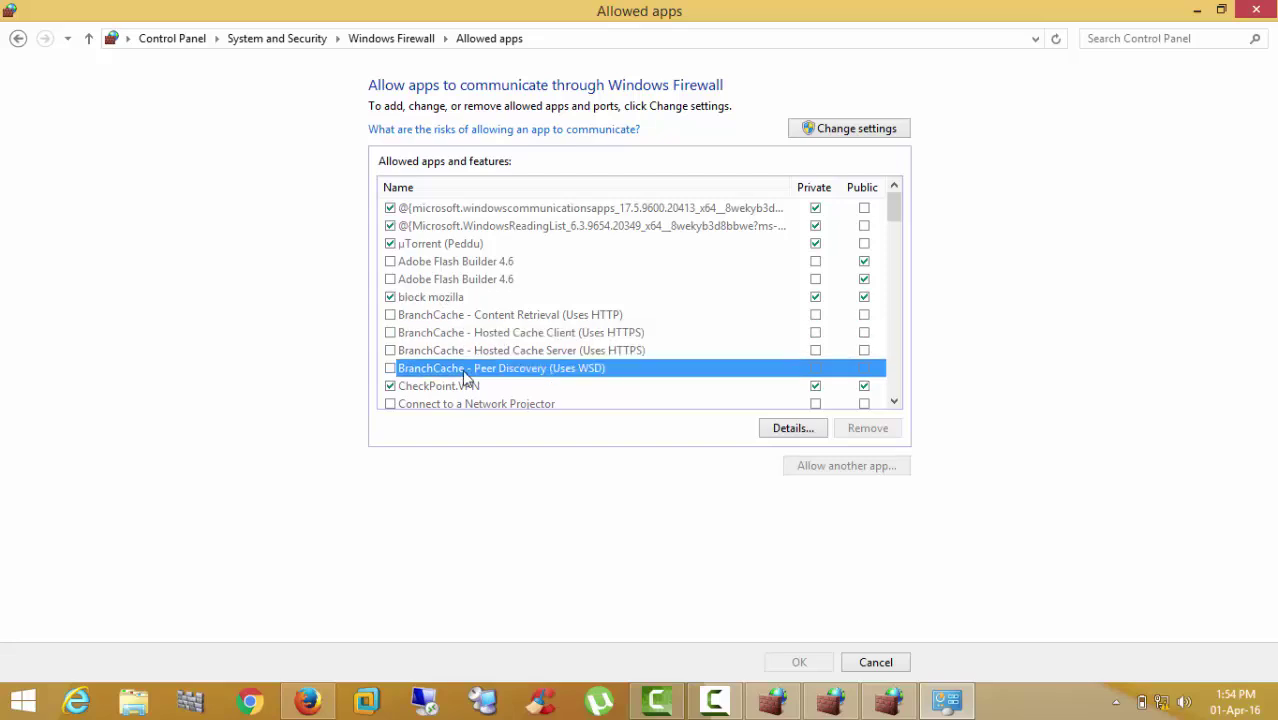
pyautogui.press('m')
pyautogui.press('m')
pyautogui.press('m')
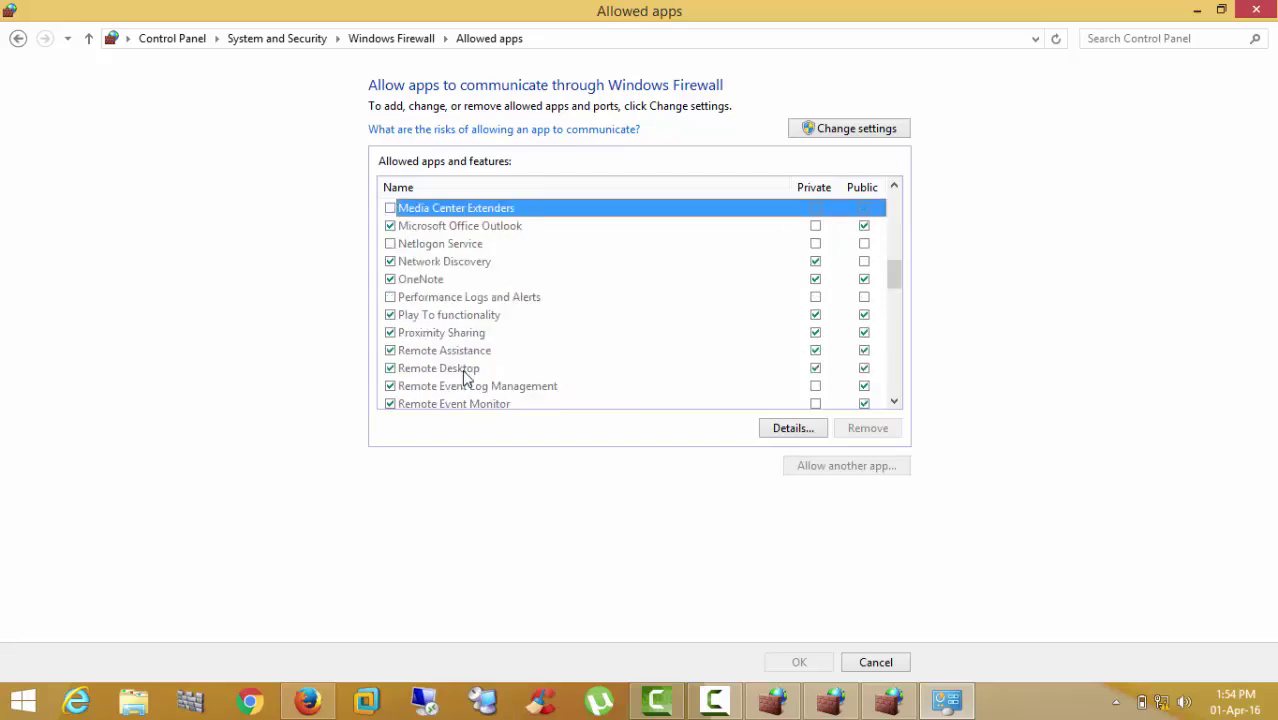
pyautogui.click(448, 334)
pyautogui.press('f')
pyautogui.press('f')
pyautogui.press('f')
pyautogui.press('f')
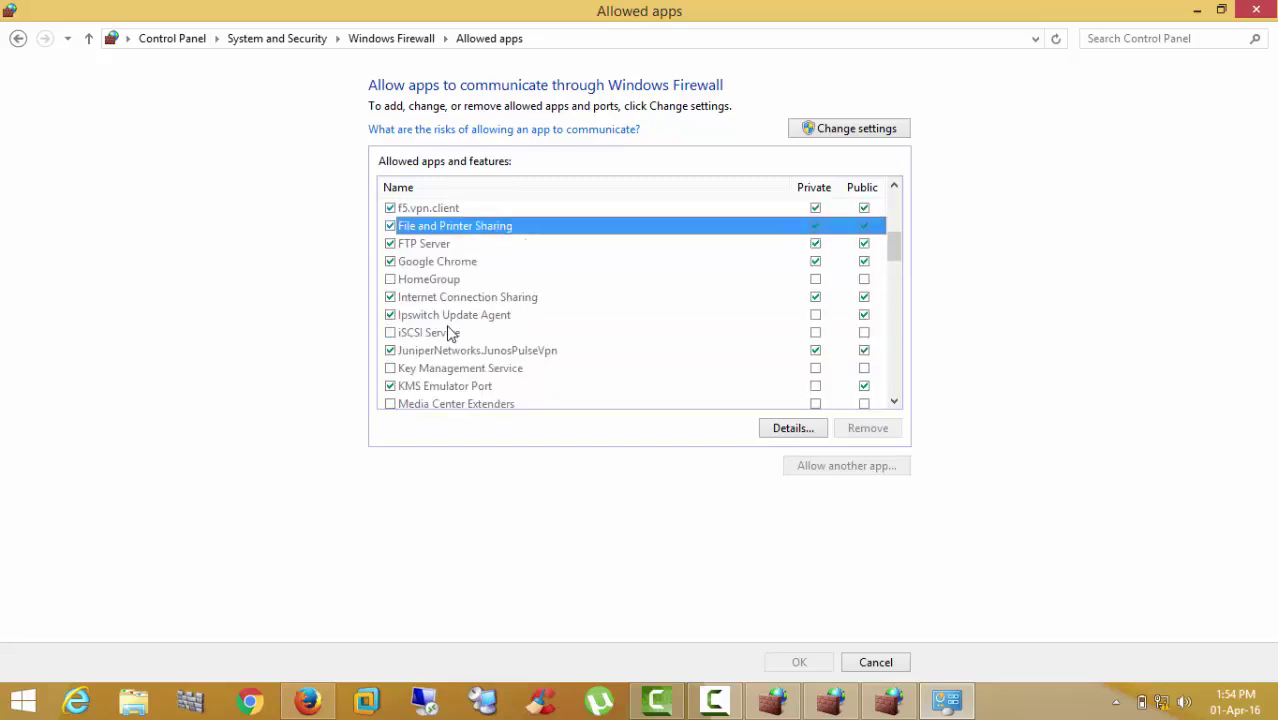
pyautogui.press('f')
pyautogui.press('f')
pyautogui.press('f')
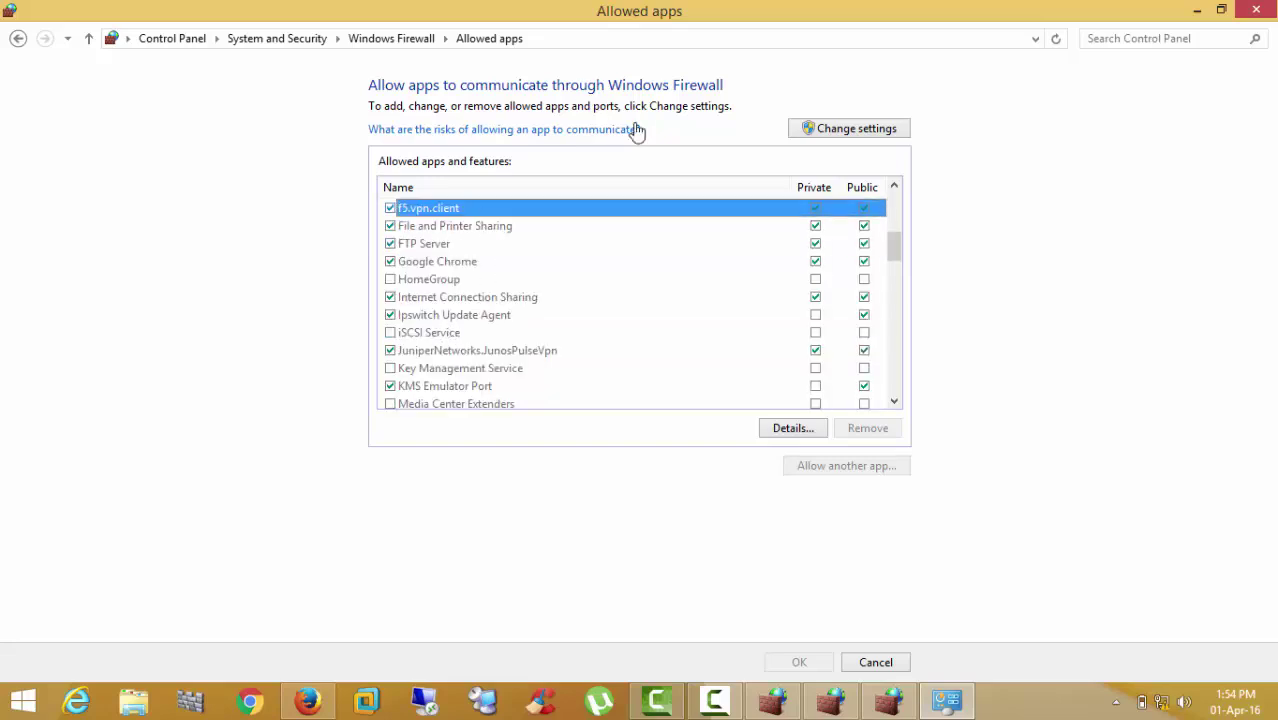
pyautogui.moveTo(893, 247); pyautogui.dragTo(893, 205)
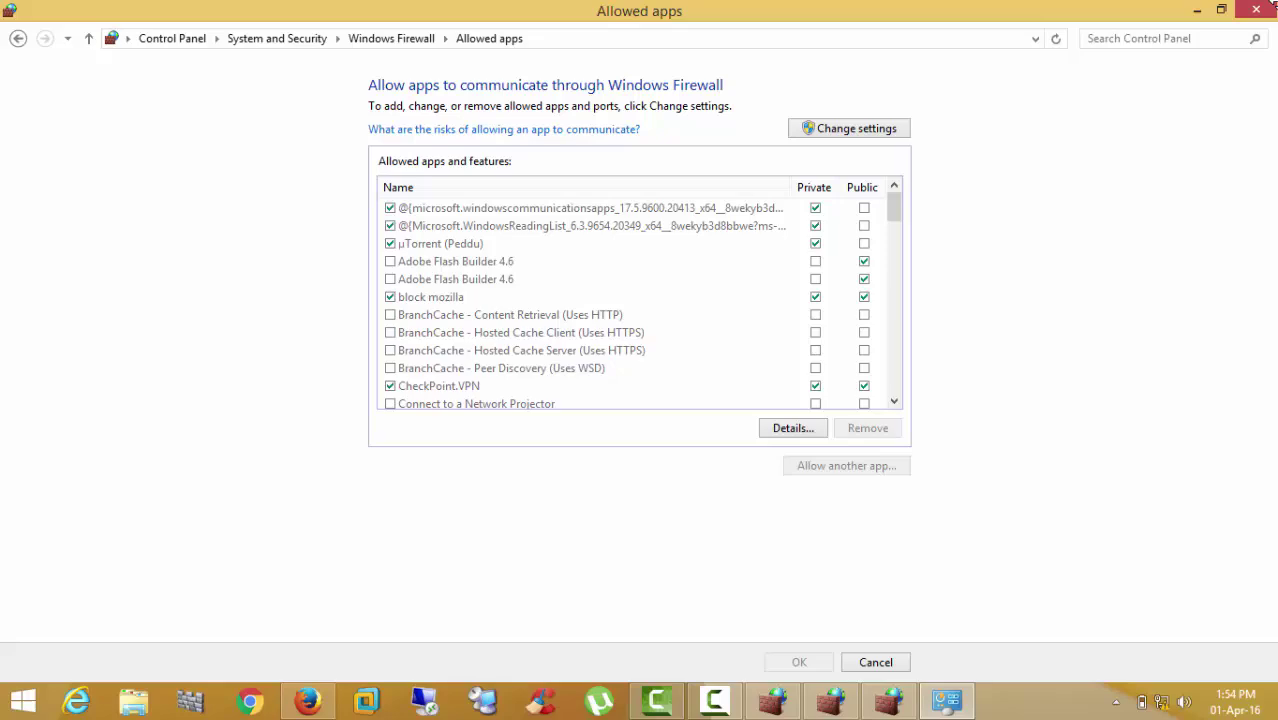
pyautogui.click(1270, 9)
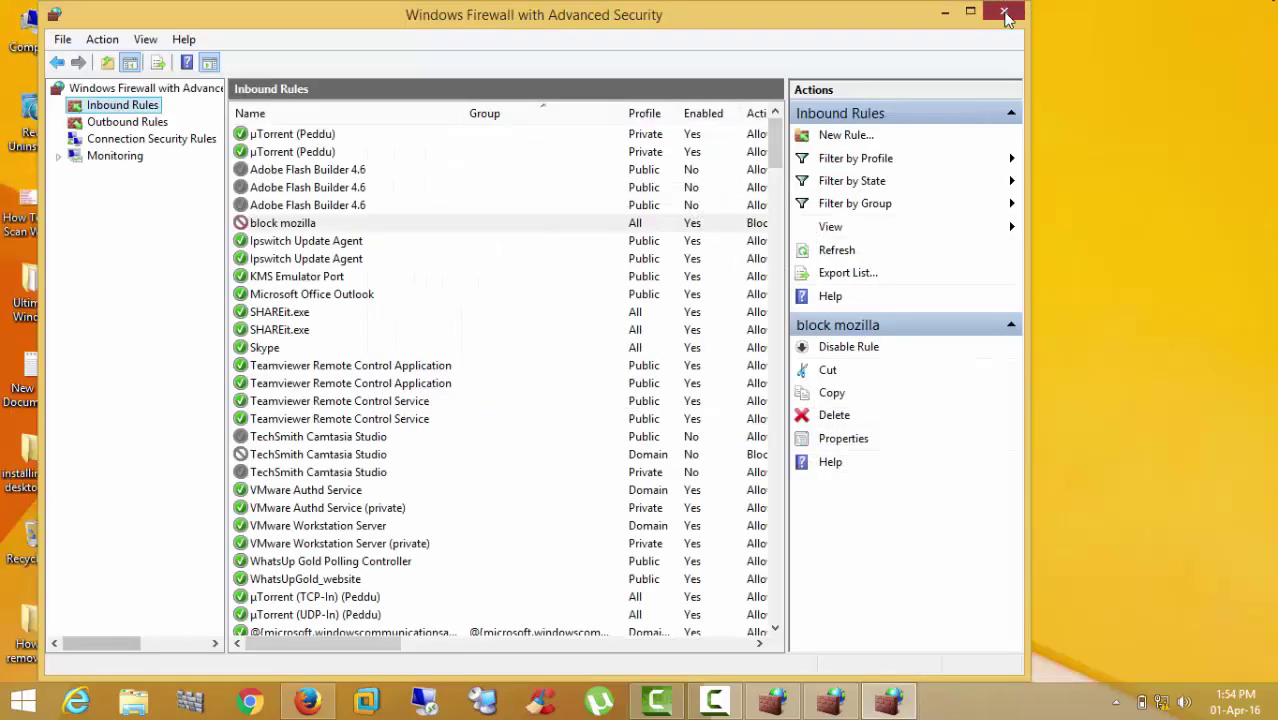
pyautogui.click(1005, 13)
# Disconnect and reconnect the NETGEAR51 Wi-Fi network, then reload Google in Chrome
pyautogui.click(1005, 13)
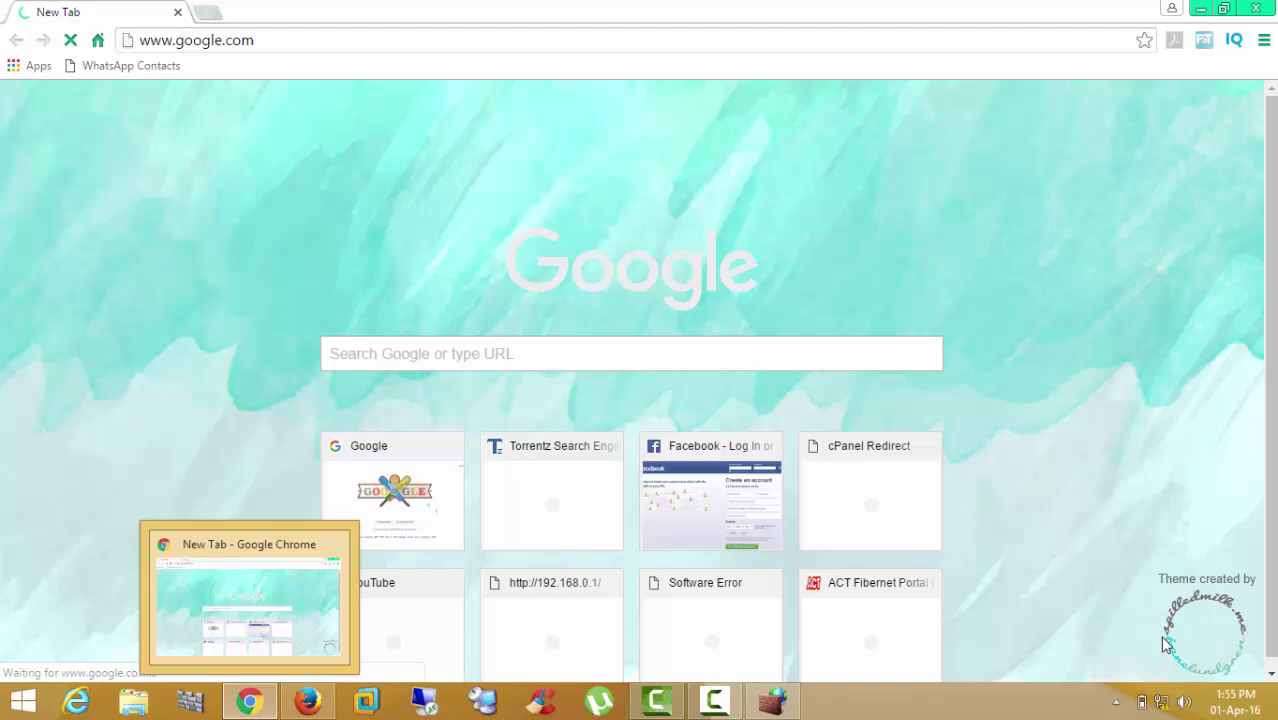
pyautogui.click(1160, 702)
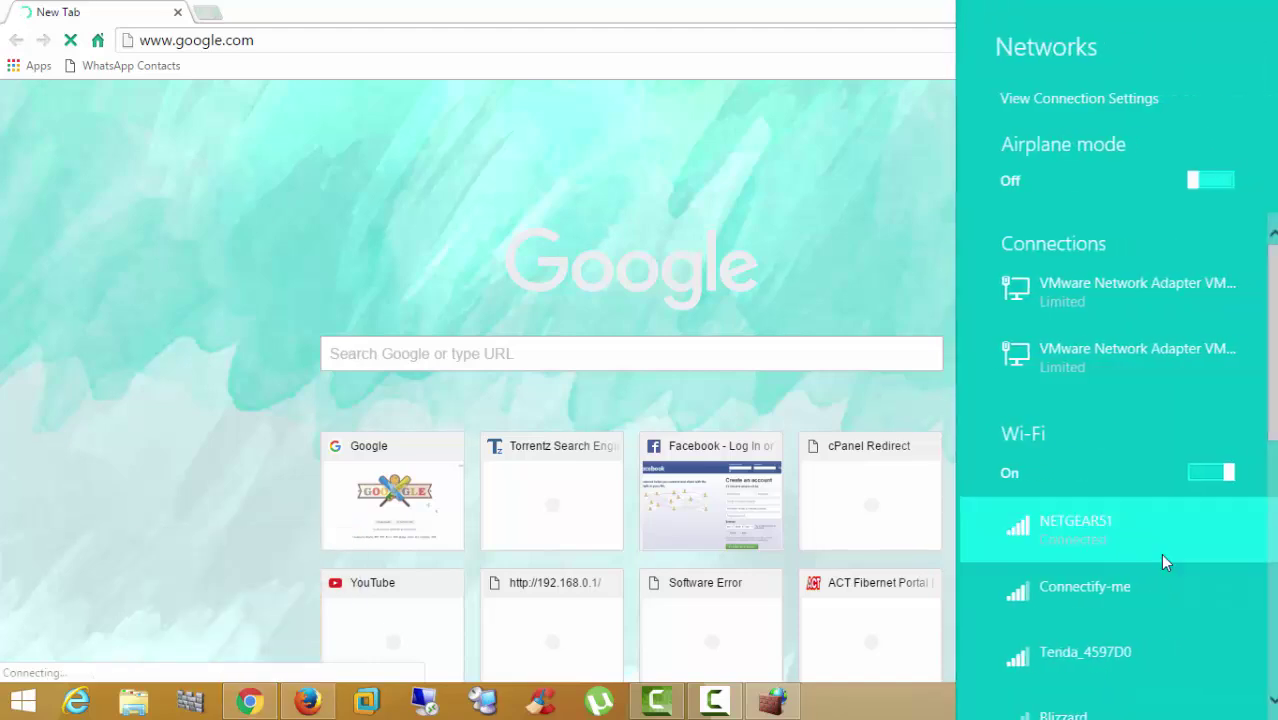
pyautogui.click(1160, 553)
pyautogui.click(1190, 586)
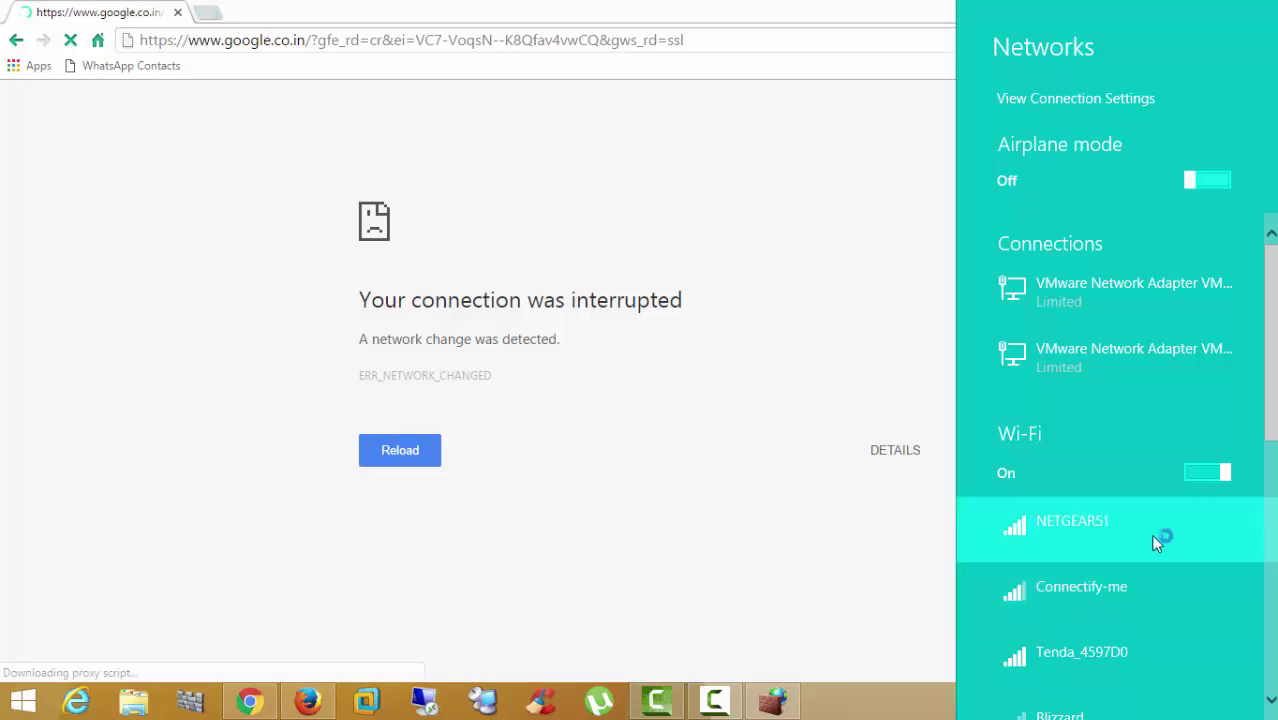
pyautogui.click(1150, 534)
pyautogui.click(1200, 643)
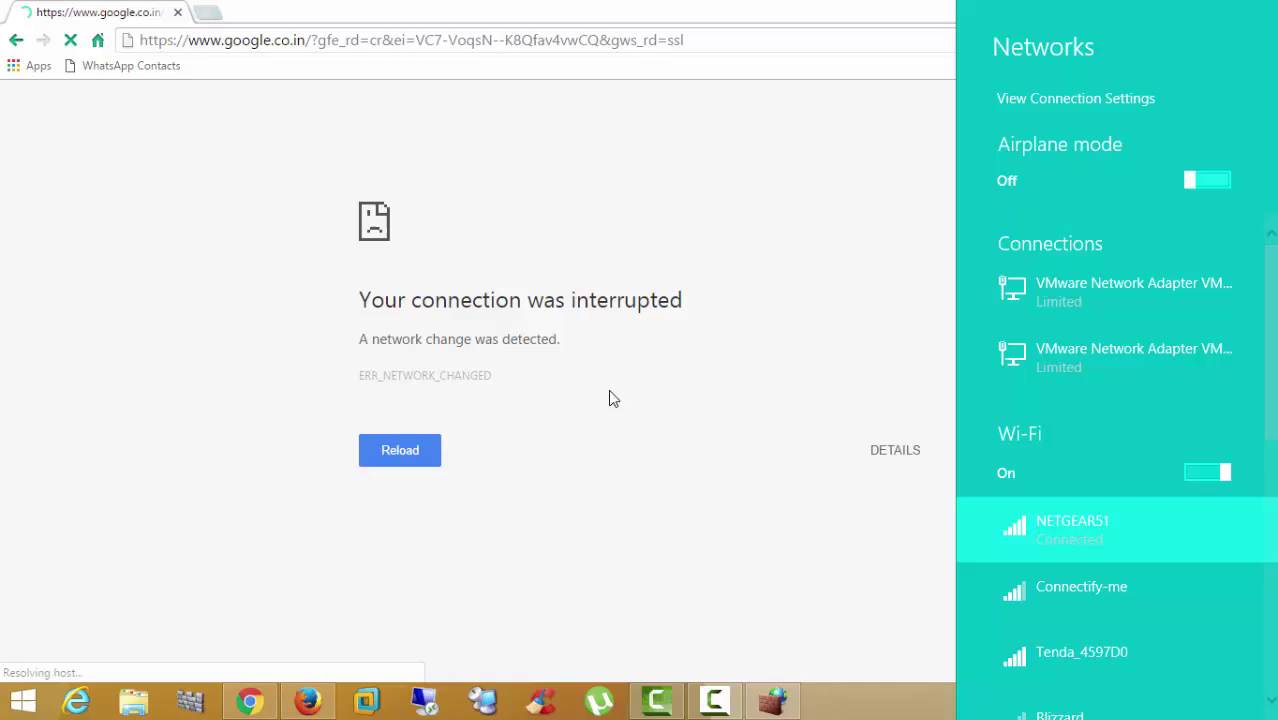
pyautogui.click(558, 408)
pyautogui.click(399, 451)
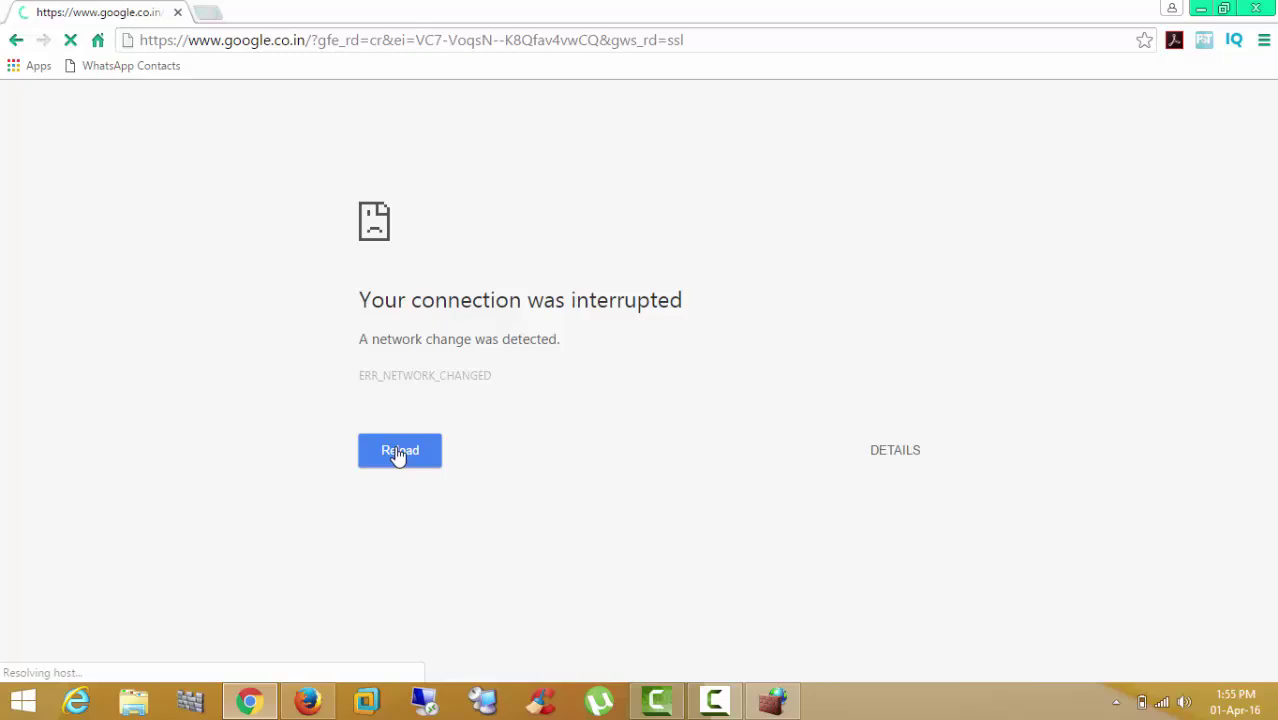
pyautogui.click(399, 452)
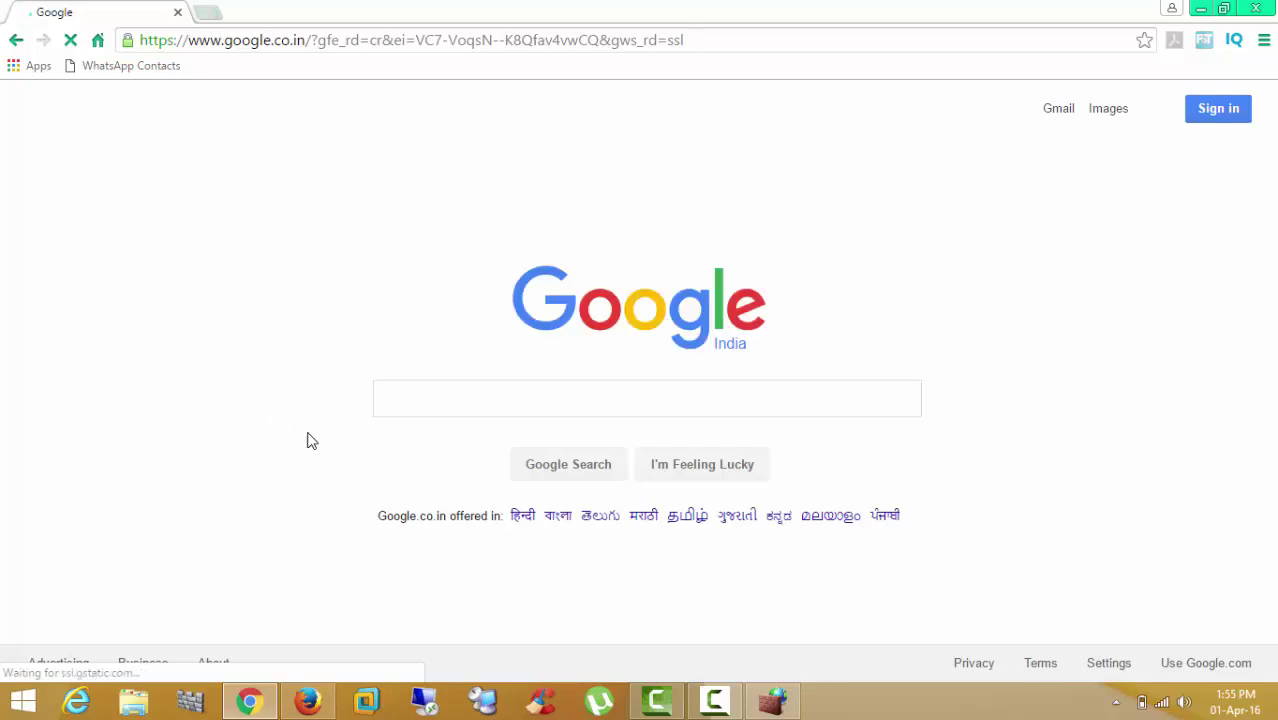
pyautogui.click(307, 700)
pyautogui.click(390, 42)
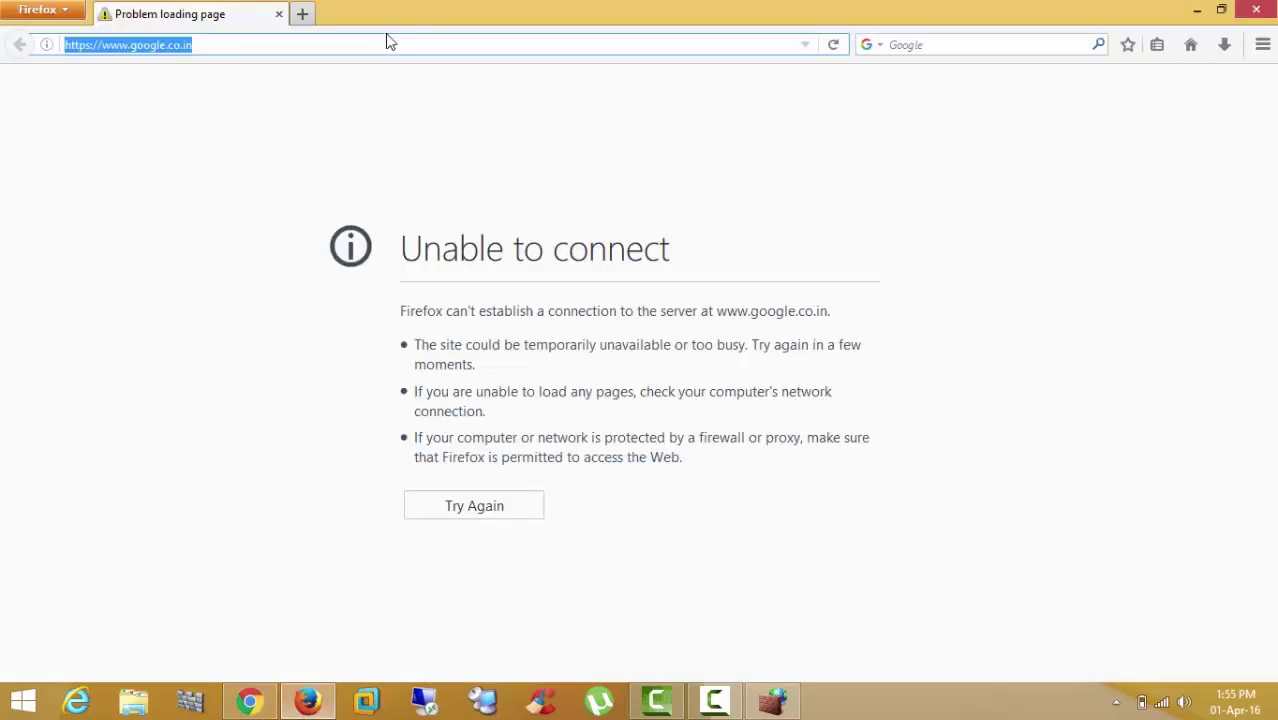
pyautogui.press('Return')
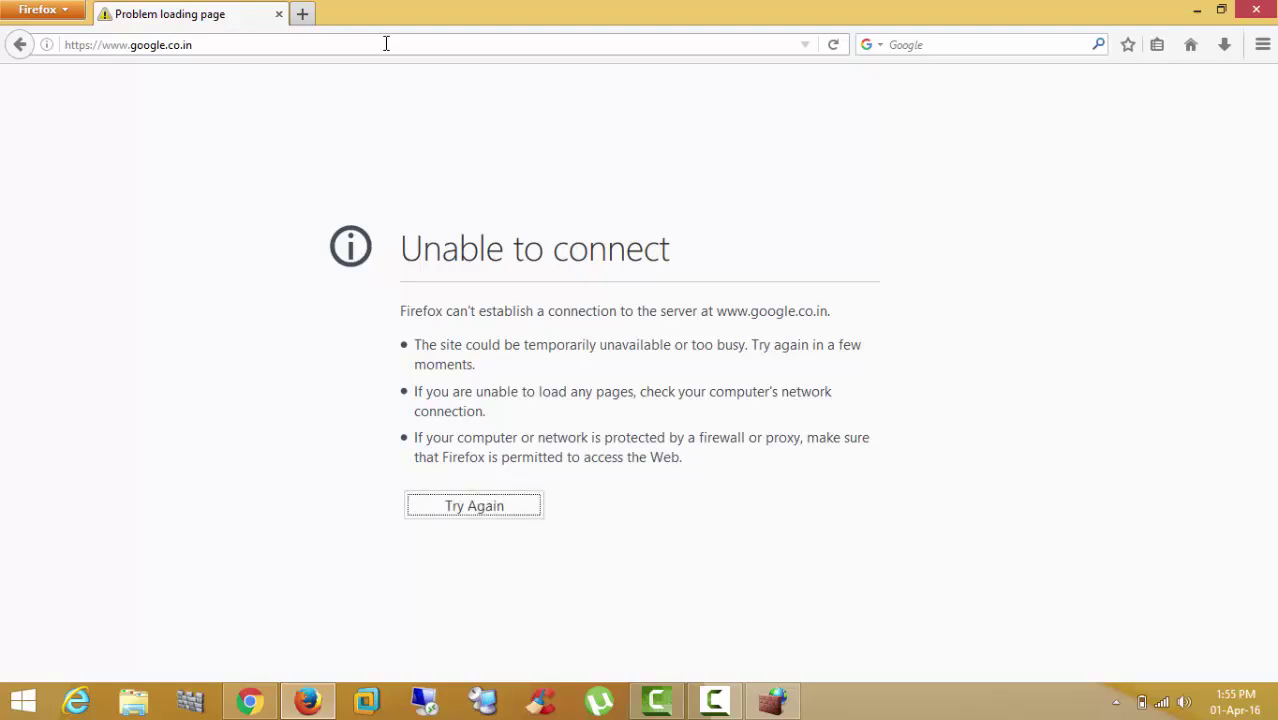
pyautogui.click(386, 43)
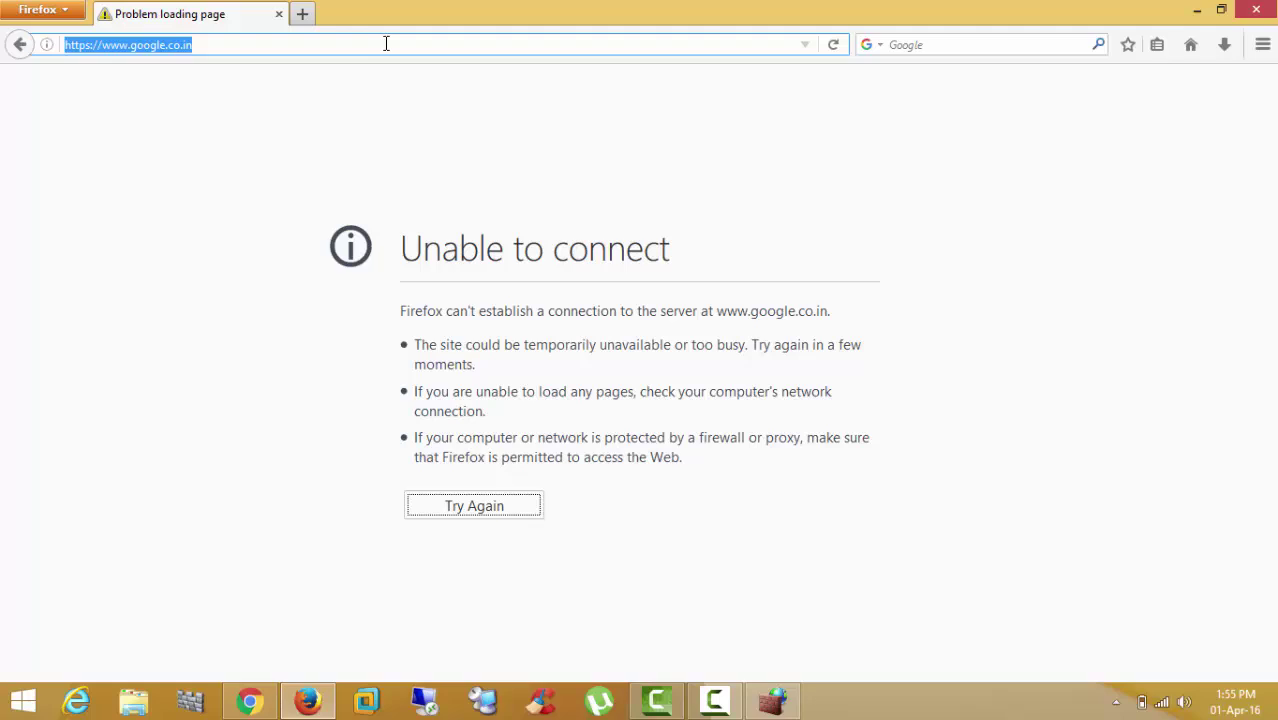
# Delete the block mozilla rule from Inbound Rules
pyautogui.click(794, 709)
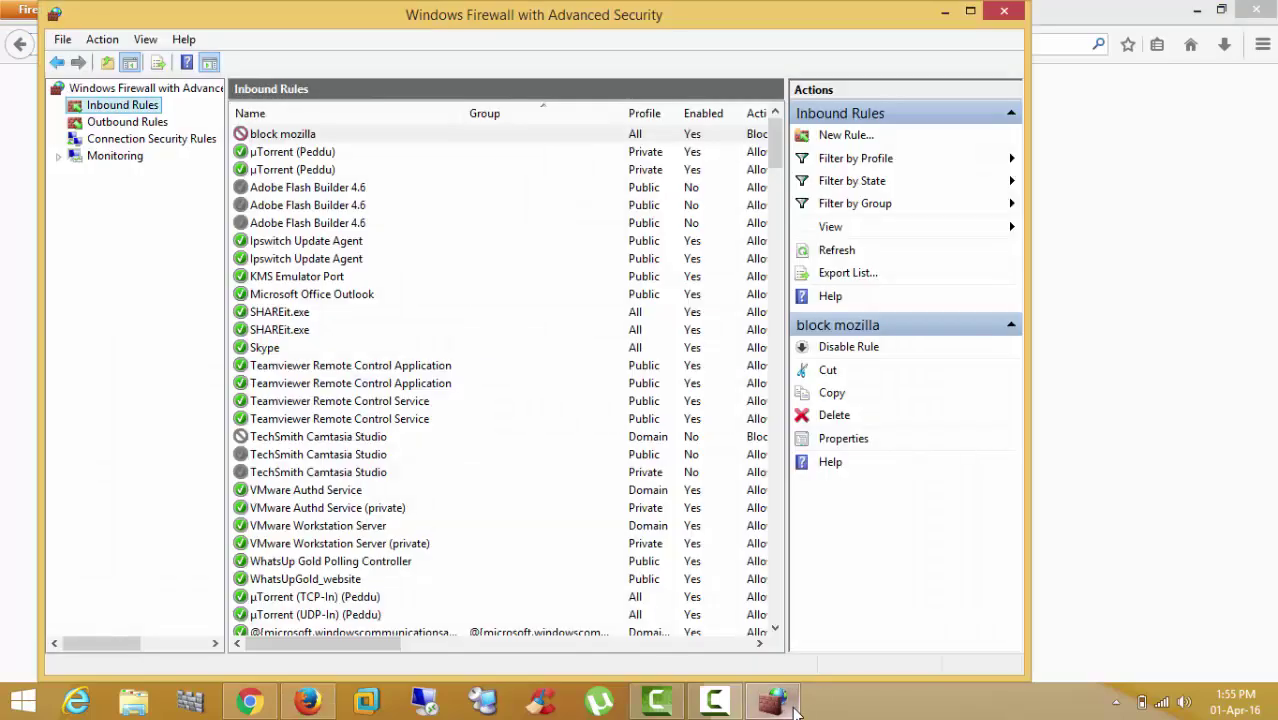
pyautogui.click(305, 135)
pyautogui.rightClick(305, 136)
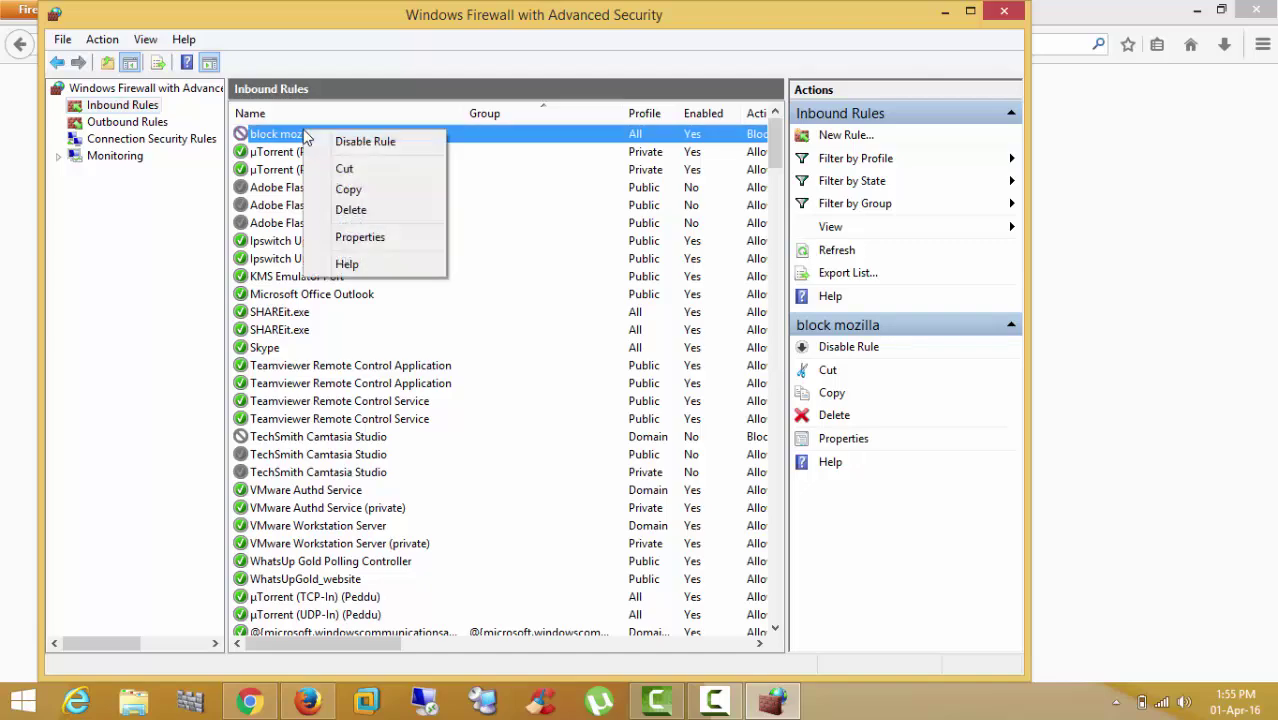
pyautogui.click(353, 209)
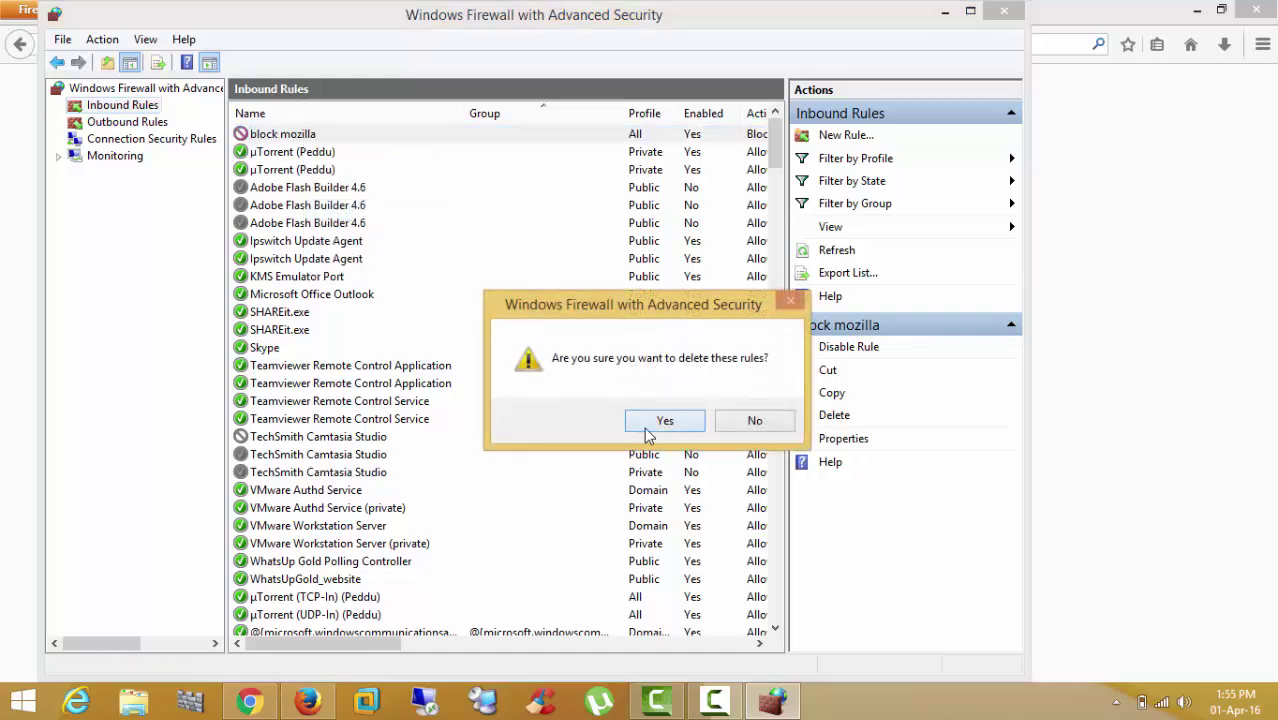
pyautogui.click(645, 421)
# Delete the block mozilla rule from Outbound Rules
pyautogui.click(127, 122)
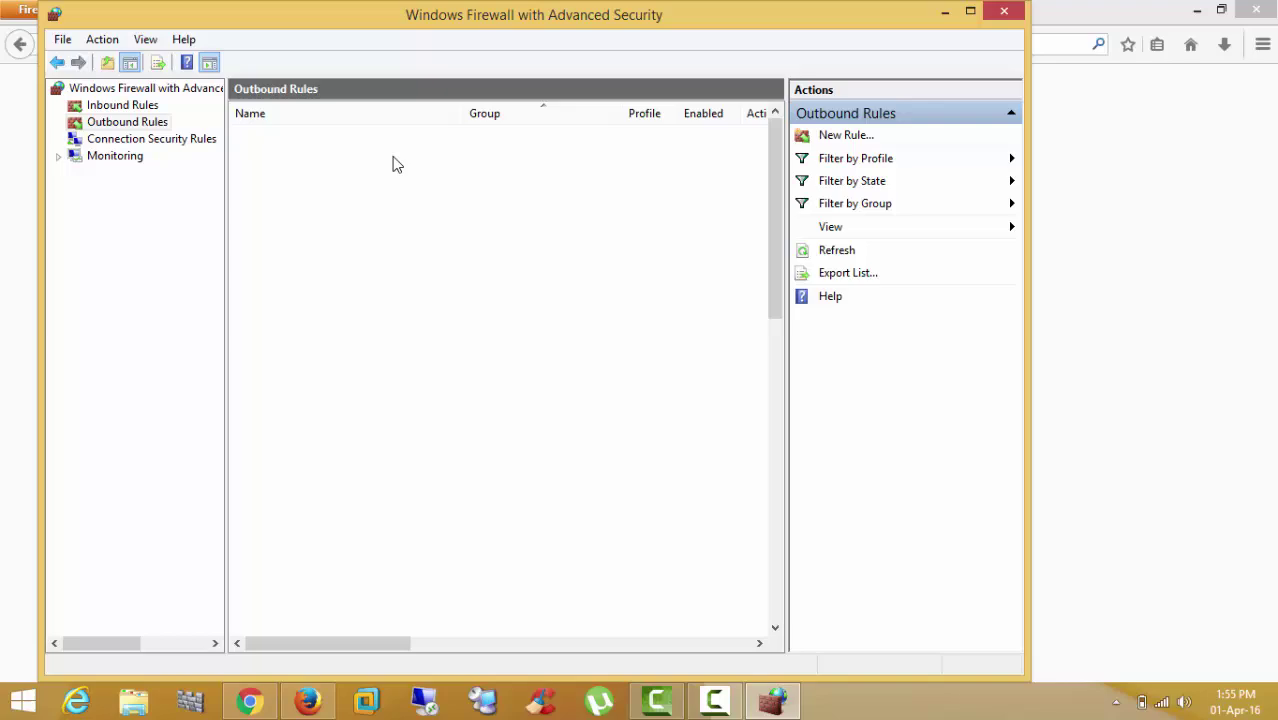
pyautogui.click(303, 186)
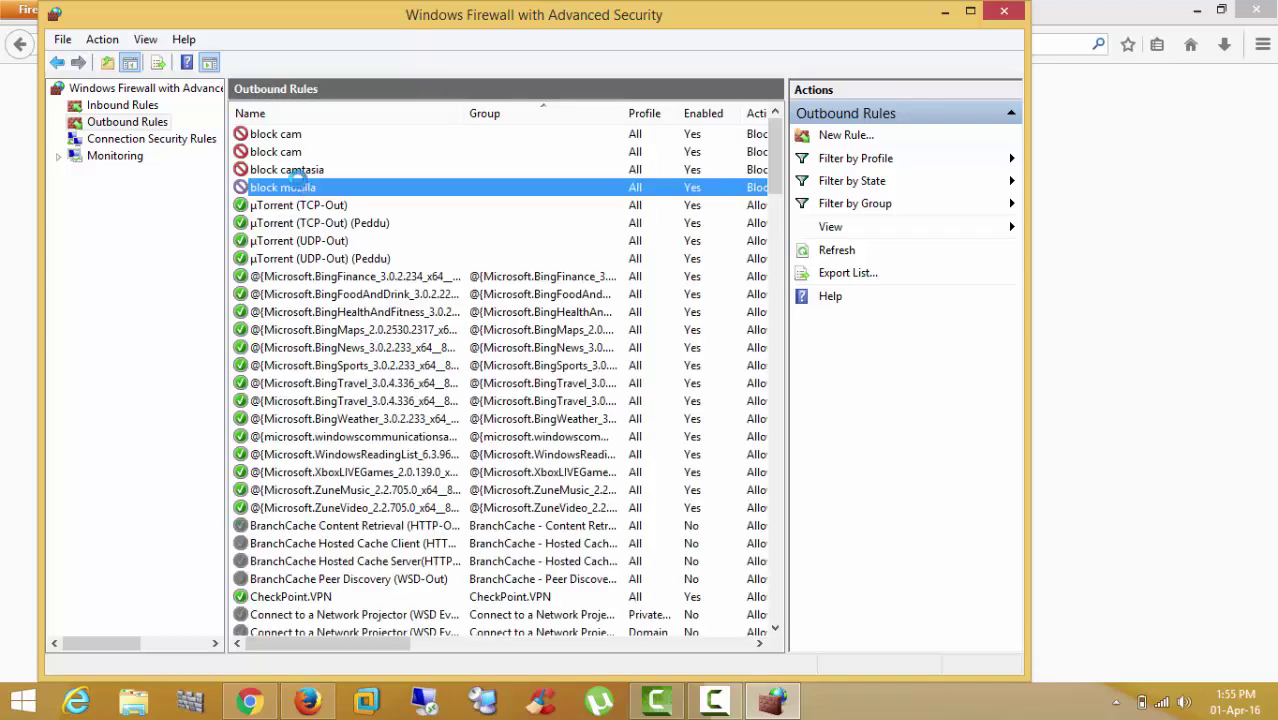
pyautogui.rightClick(297, 182)
pyautogui.click(352, 258)
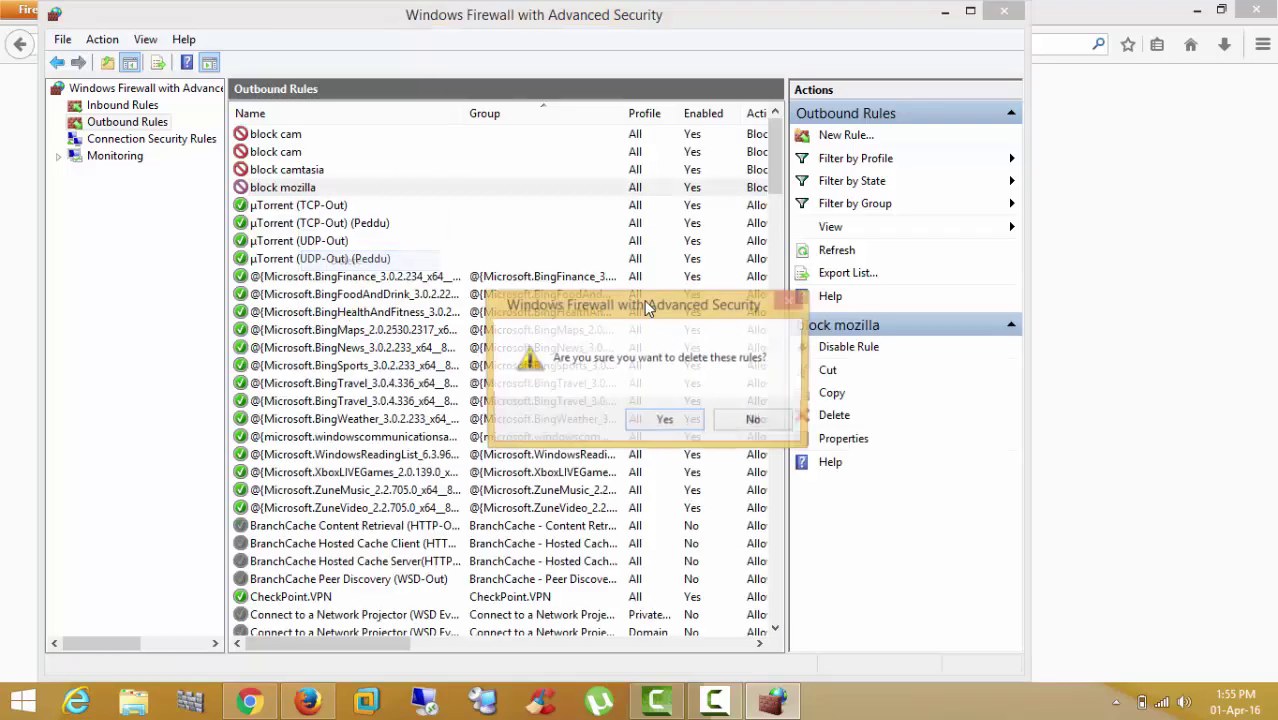
pyautogui.click(665, 428)
pyautogui.hotkey('alt', 'Tab')
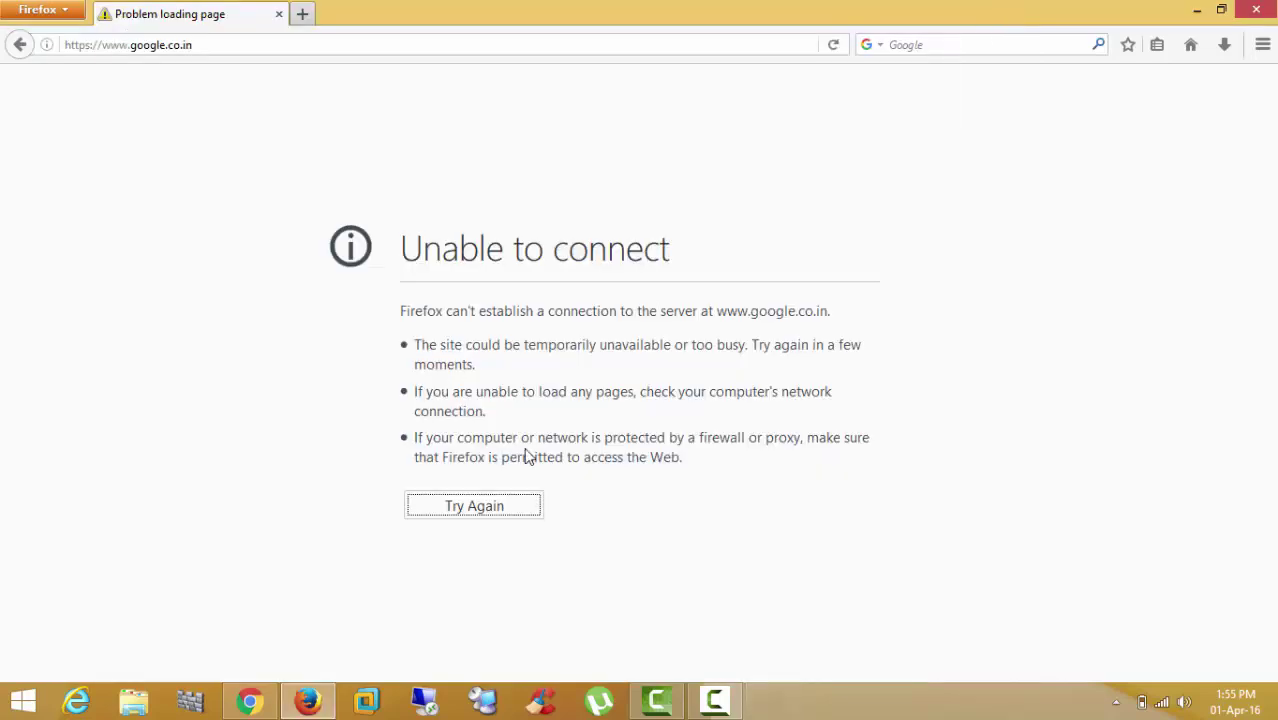
pyautogui.click(478, 506)
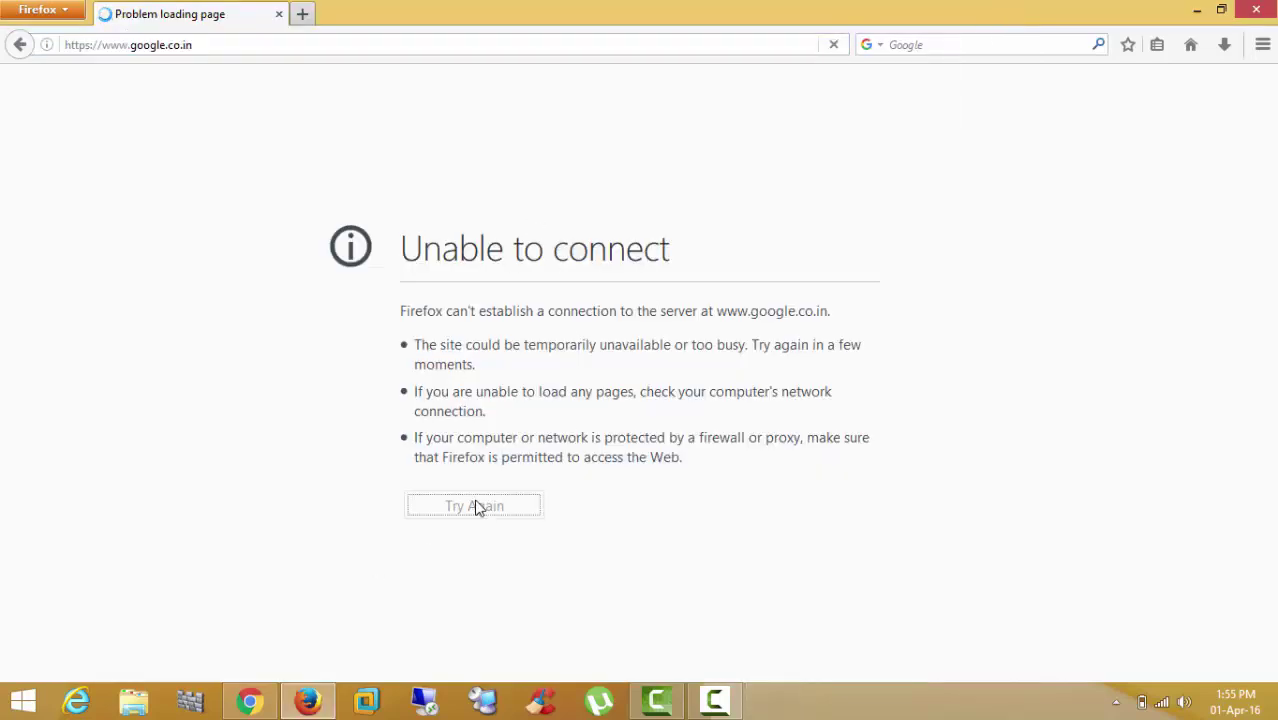